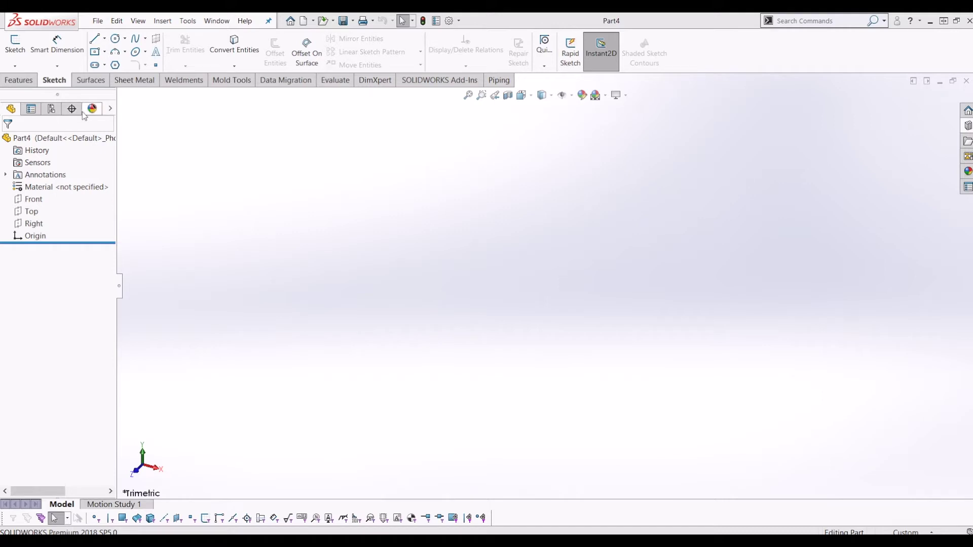
Start a sketch on the Front plane and draw a hexagon centred at the origin.
left_click(15, 46)
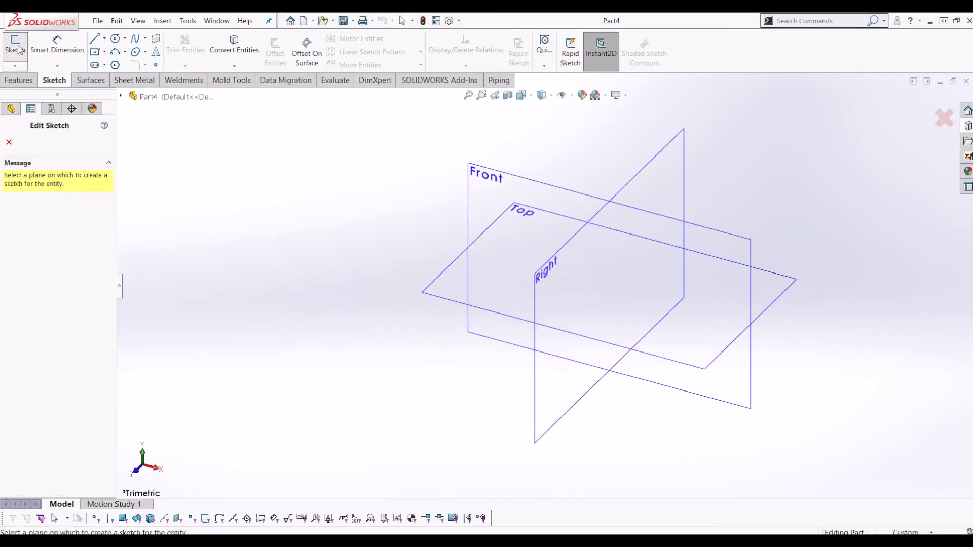
left_click(521, 185)
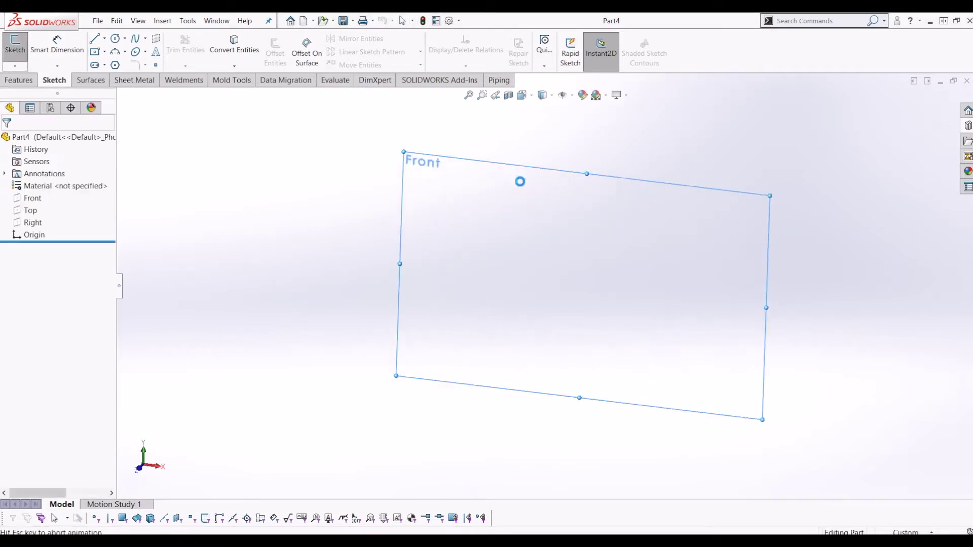
left_click(116, 66)
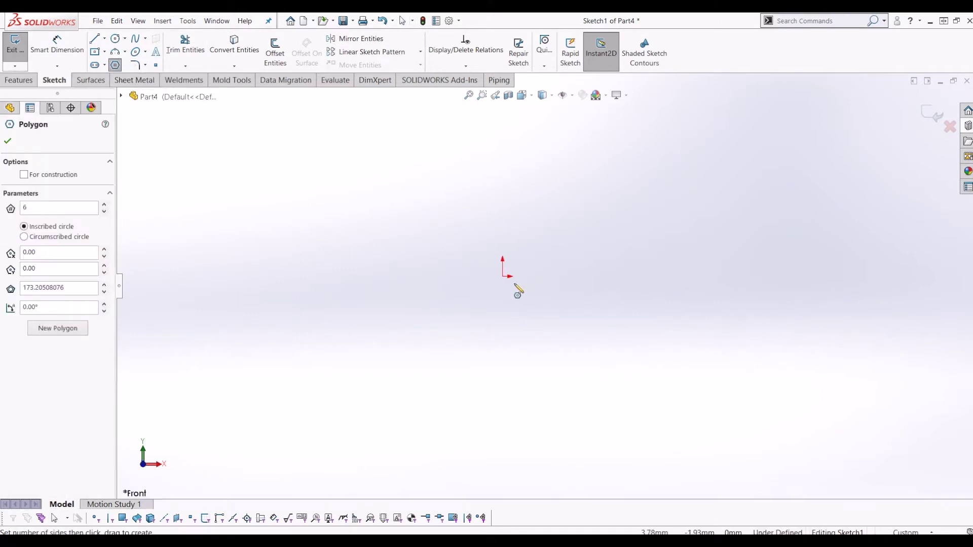
left_click(503, 277)
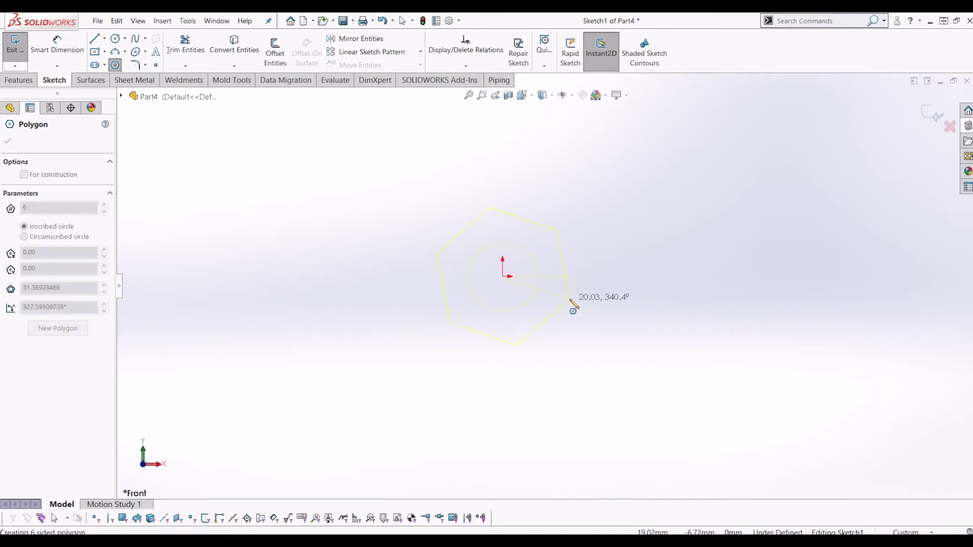
left_click(566, 311)
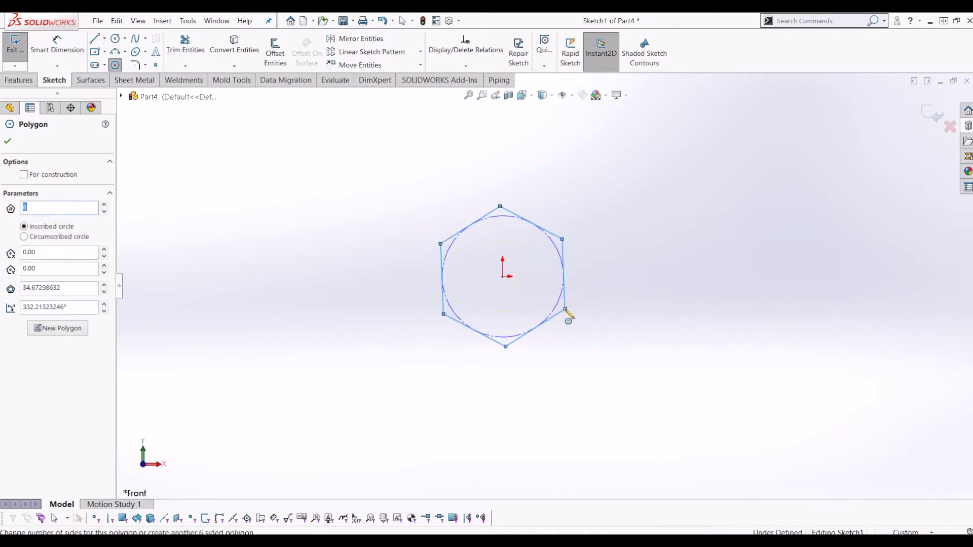
Dimension the hexagon's inscribed circle to 20 mm diameter.
left_click(57, 45)
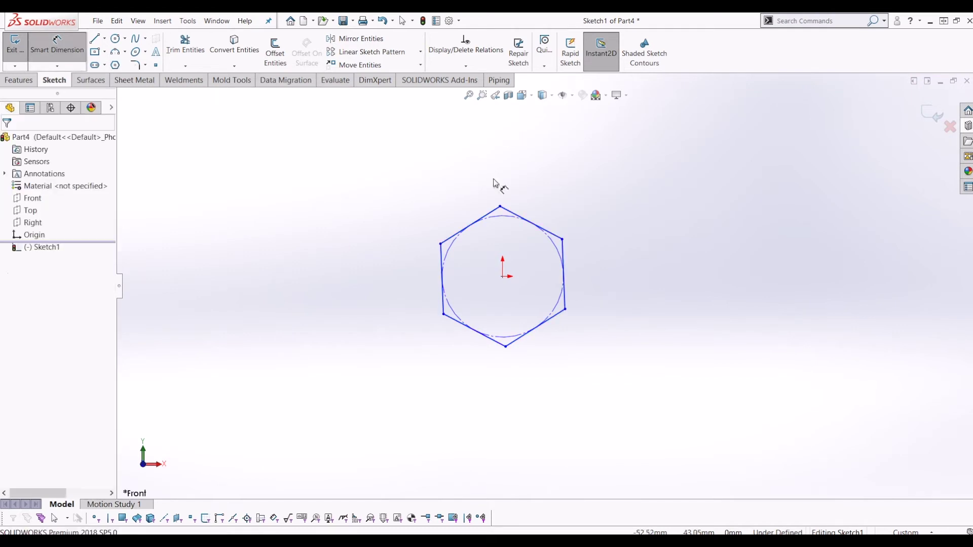
left_click(558, 247)
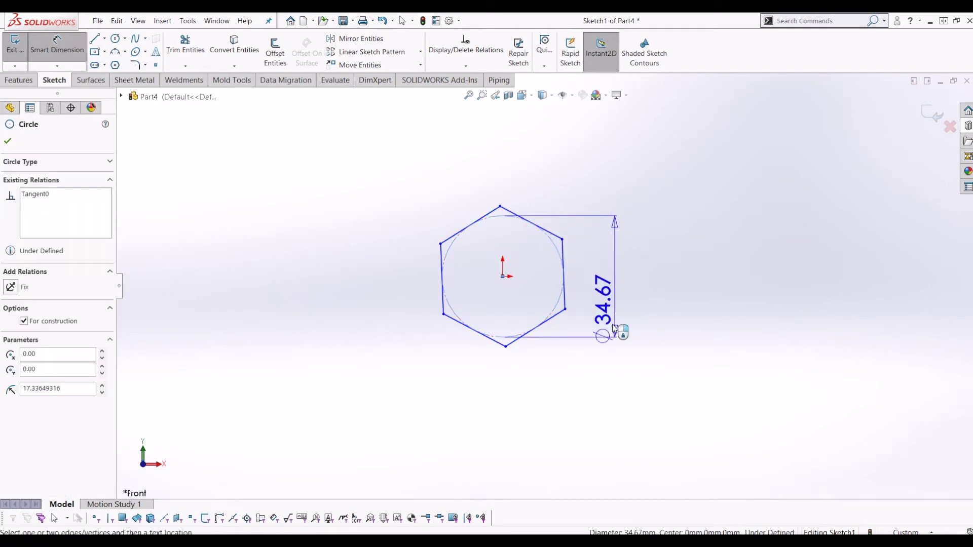
left_click(599, 375)
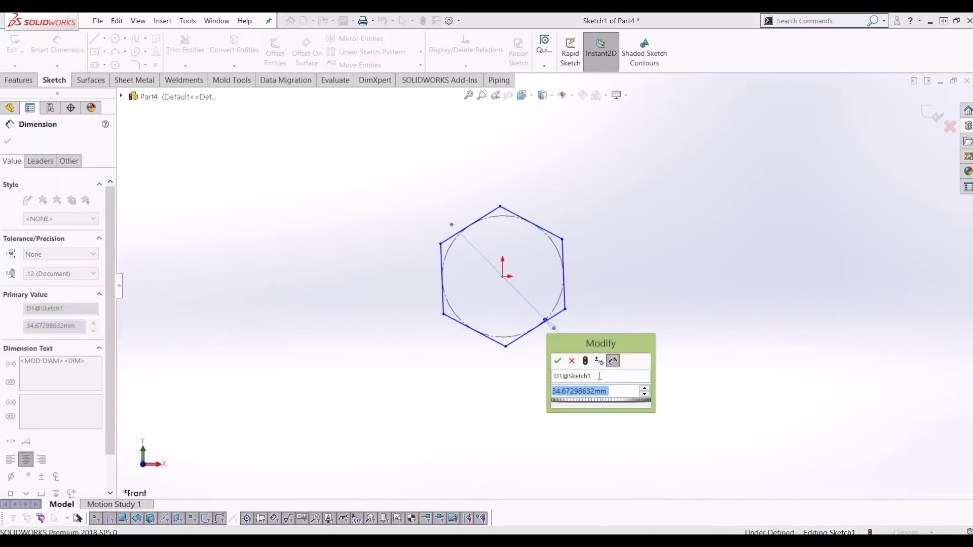
type("20")
key("Return")
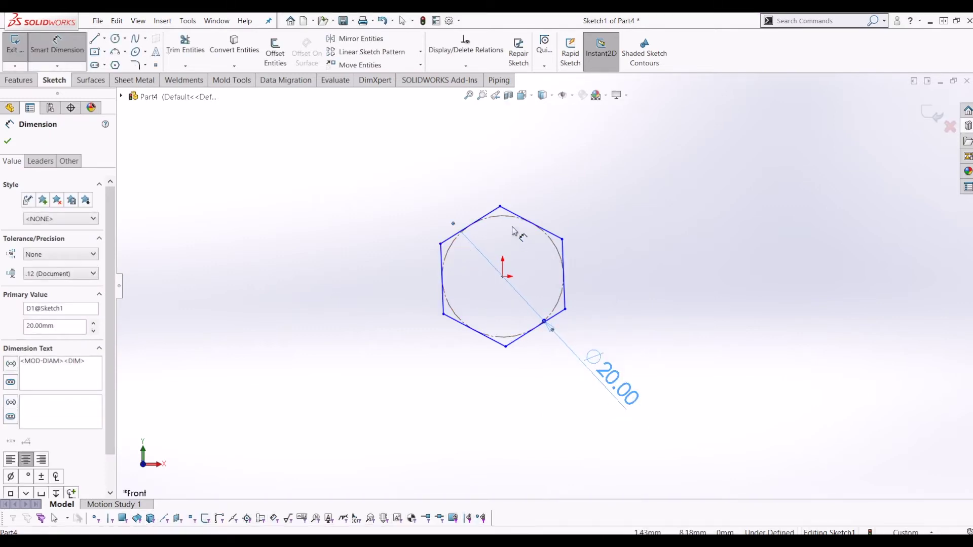
key("Escape")
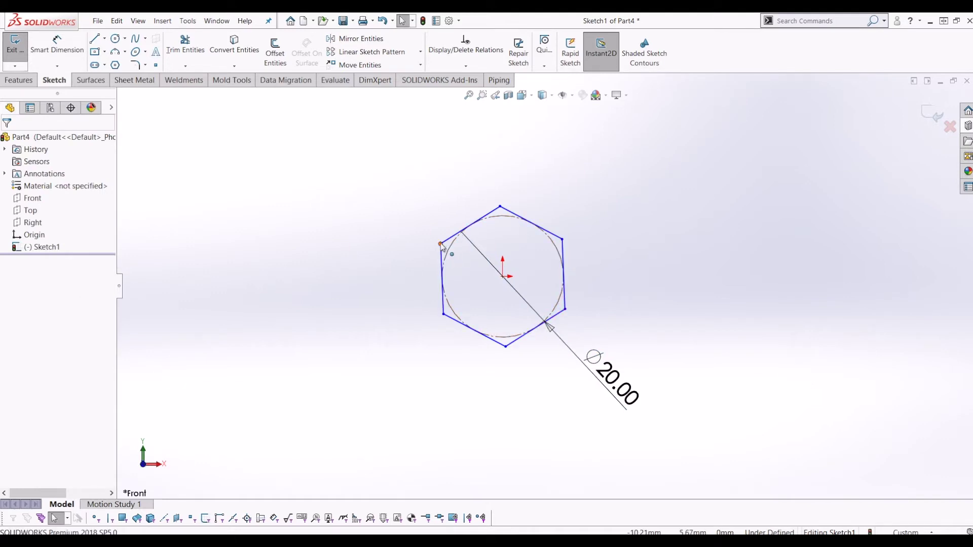
left_click_drag(441, 245, 449, 313)
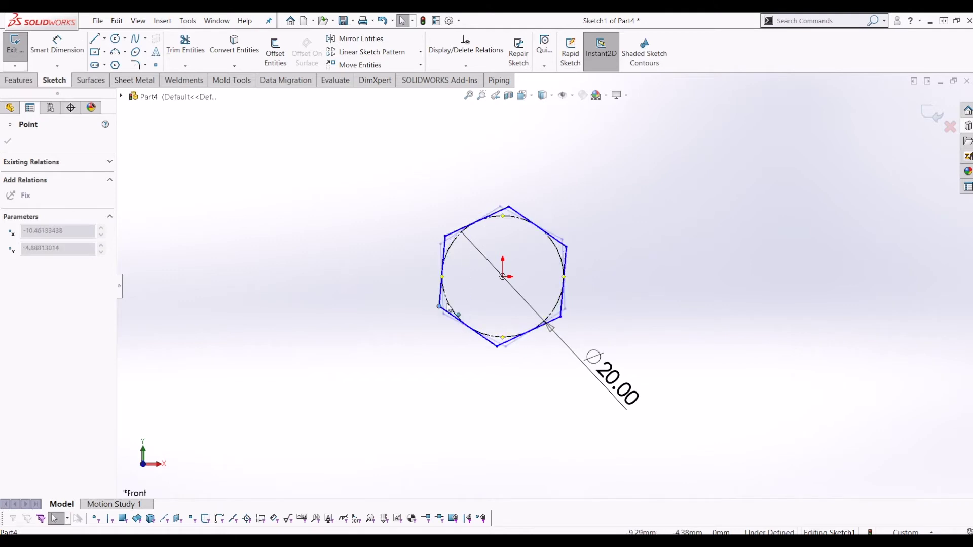
Constrain the hexagon's left edge vertical to fully define the sketch, then exit it as Sketch1.
left_click_drag(449, 310, 448, 321)
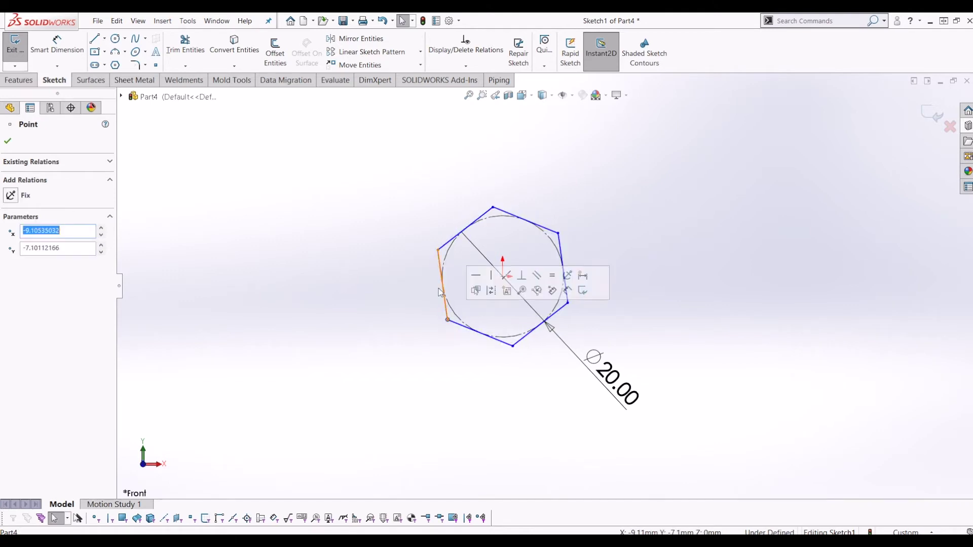
left_click(439, 259)
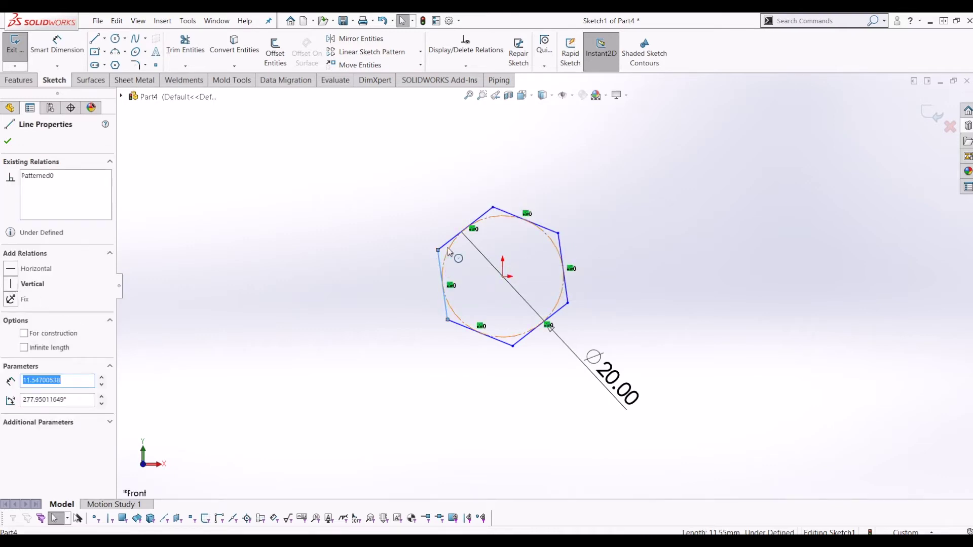
left_click(22, 283)
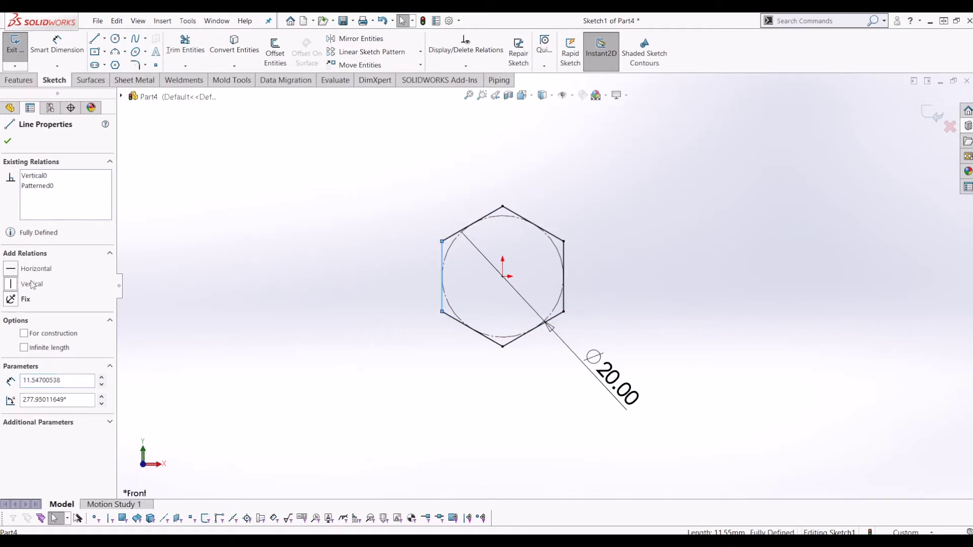
left_click(430, 259)
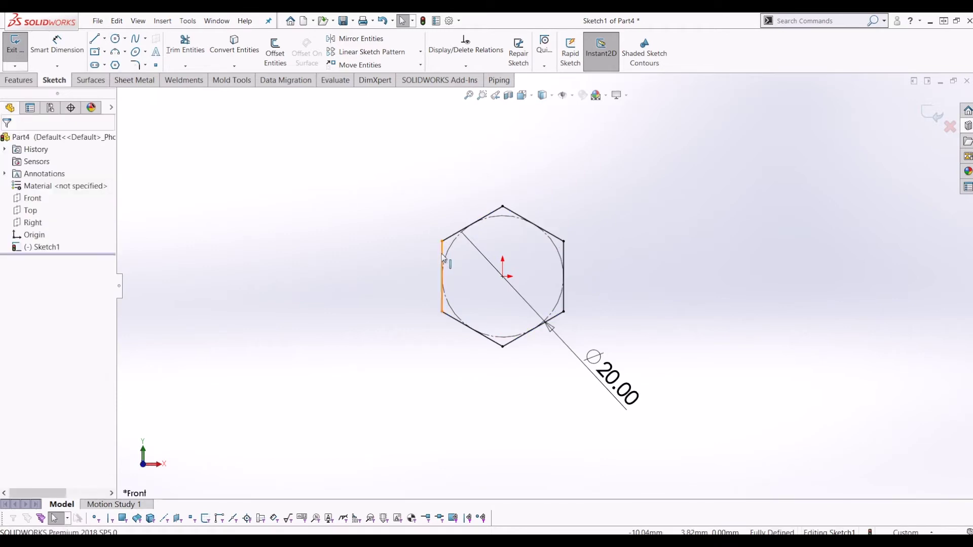
left_click(443, 242)
left_click(422, 366)
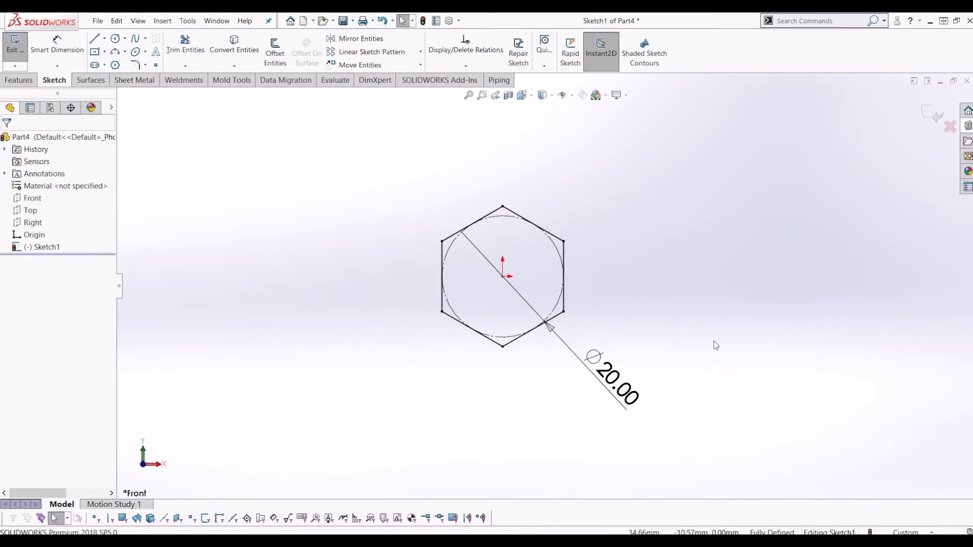
left_click(22, 53)
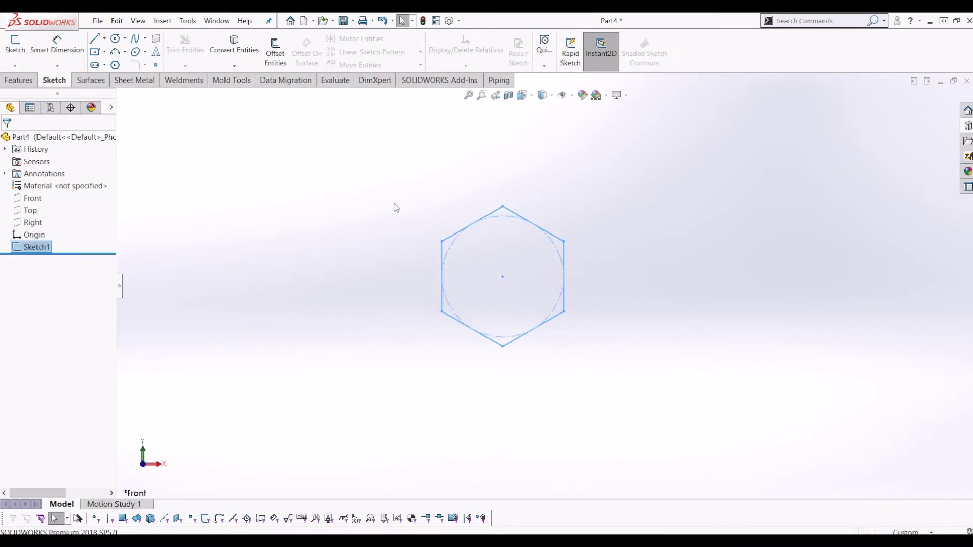
Show the Front and Top planes in 3D, hide them again and select the Top plane.
left_click(659, 217)
scroll(662, 221, "down", 3)
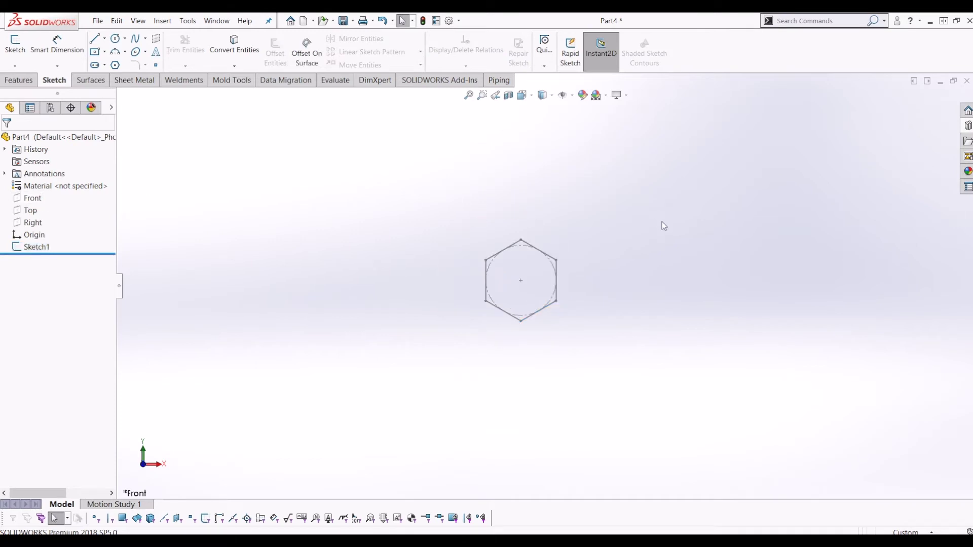
left_click(32, 197)
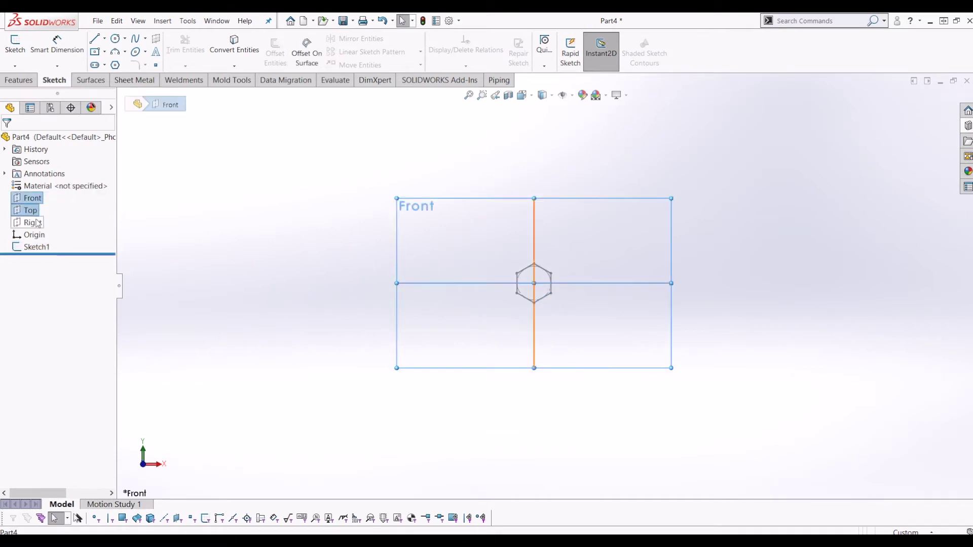
left_click(33, 222, "ctrl")
mouse_move(735, 333)
middle_mouse_down()
mouse_move(684, 337)
mouse_move(689, 406)
mouse_move(580, 348)
mouse_move(490, 216)
mouse_move(645, 297)
middle_mouse_up()
scroll(656, 290, "up", 3)
scroll(655, 290, "up", 2)
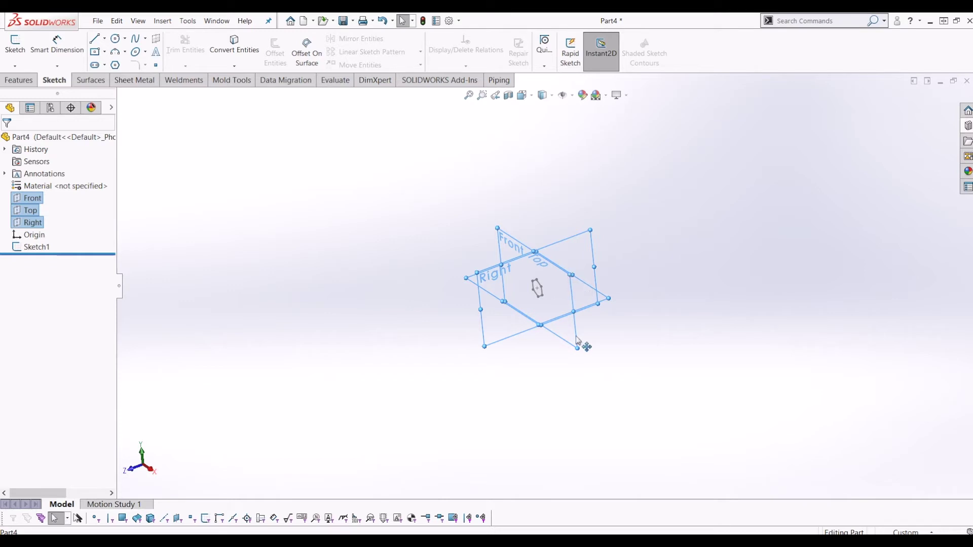
scroll(616, 261, "down", 1)
scroll(588, 284, "down", 2)
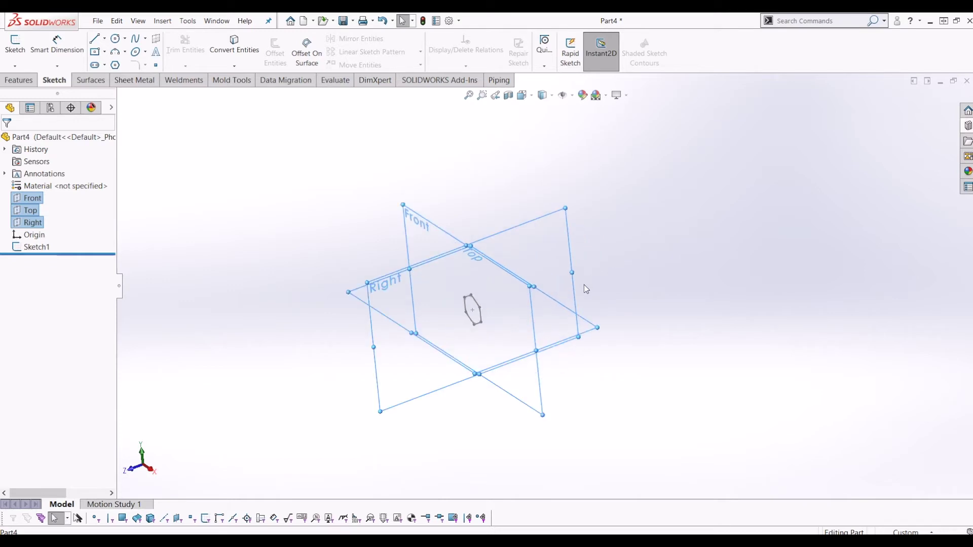
left_click(487, 337)
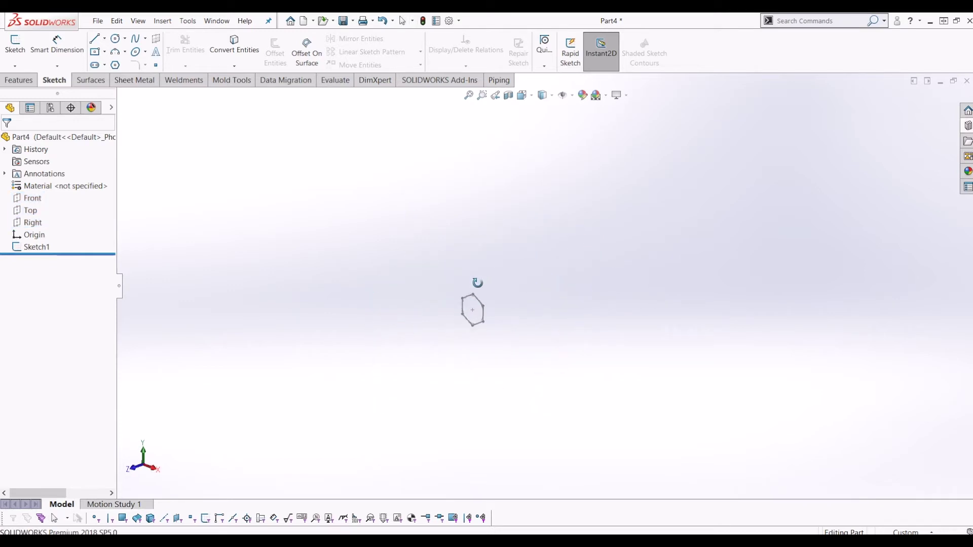
mouse_move(477, 283)
middle_mouse_down()
mouse_move(474, 311)
mouse_move(523, 326)
mouse_move(519, 297)
mouse_move(501, 308)
middle_mouse_up()
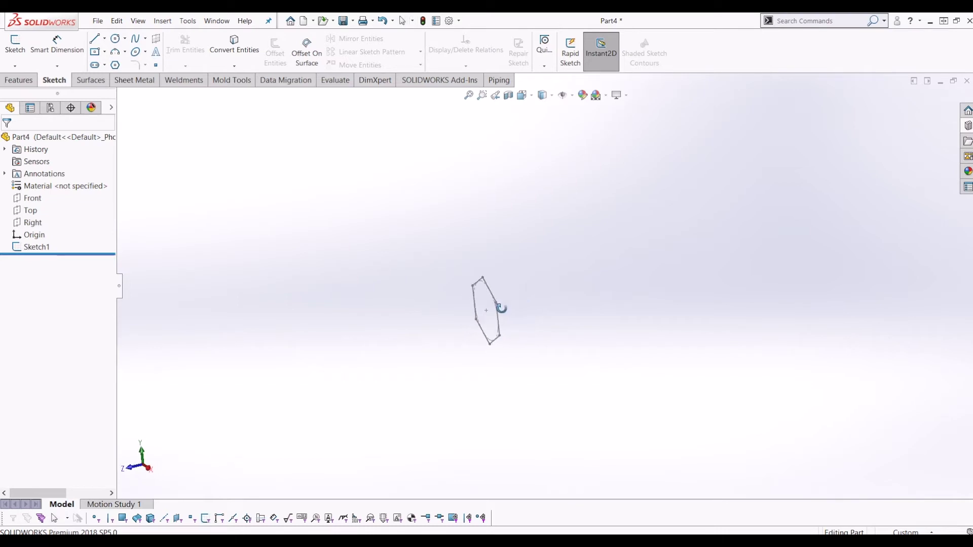
left_click(31, 211)
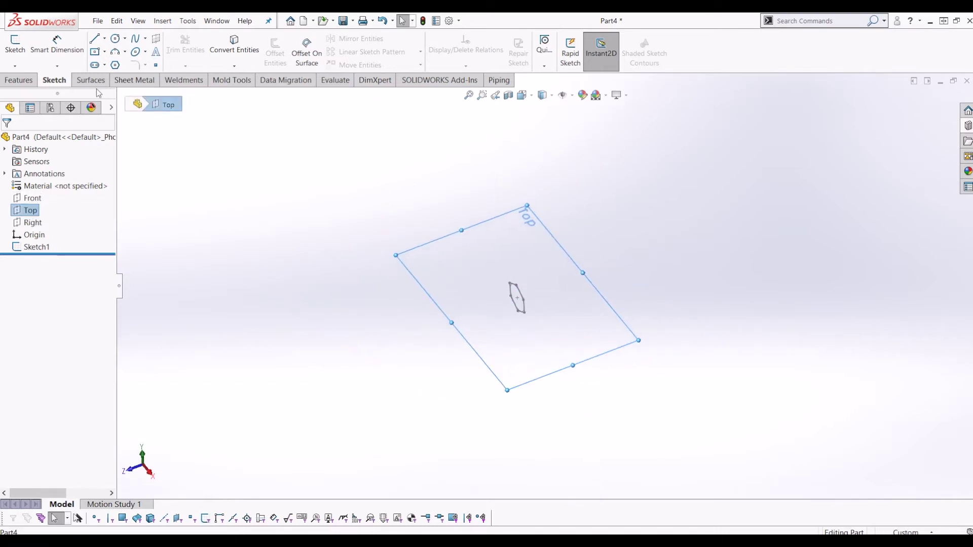
Start Sketch2 on the Top plane and view it normal and fitted to screen.
left_click(15, 44)
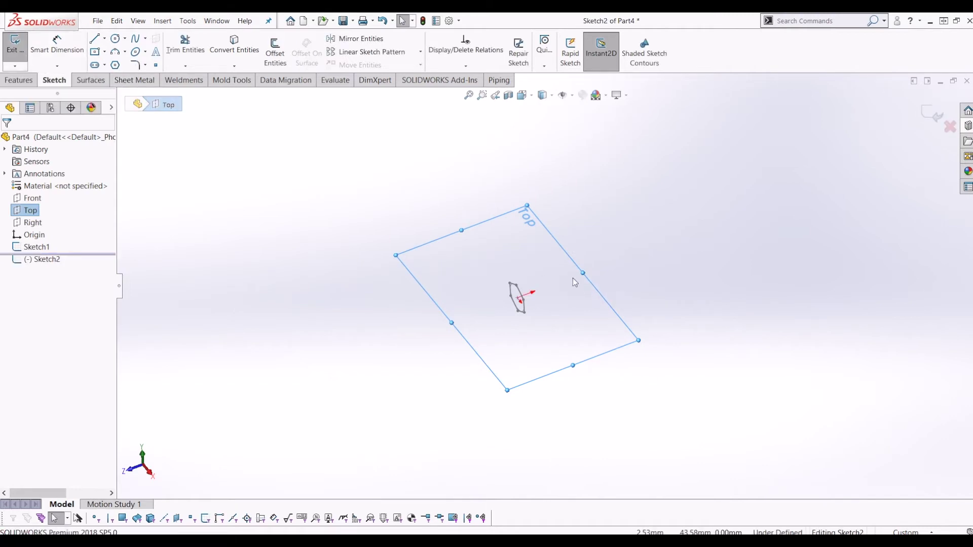
middle_click_drag(620, 273, 655, 371)
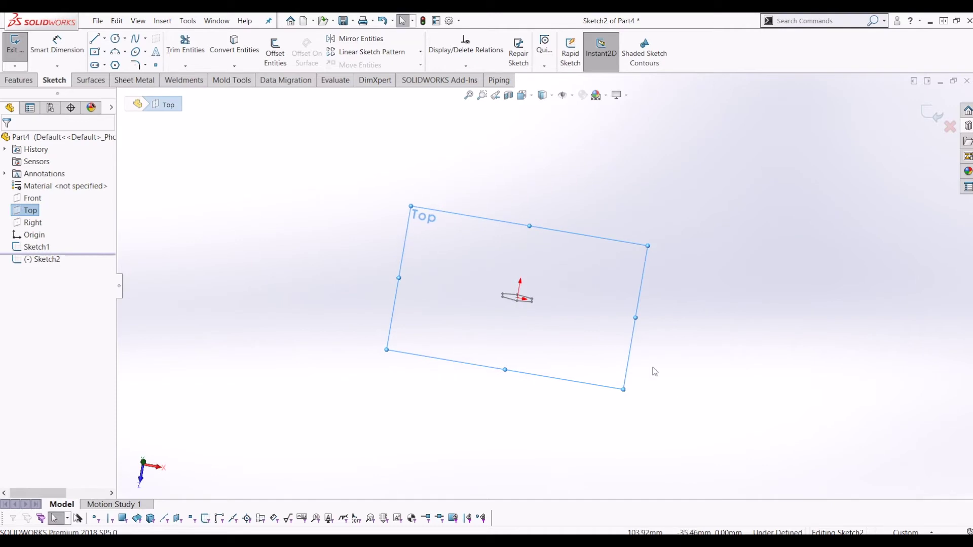
key("ctrl+5")
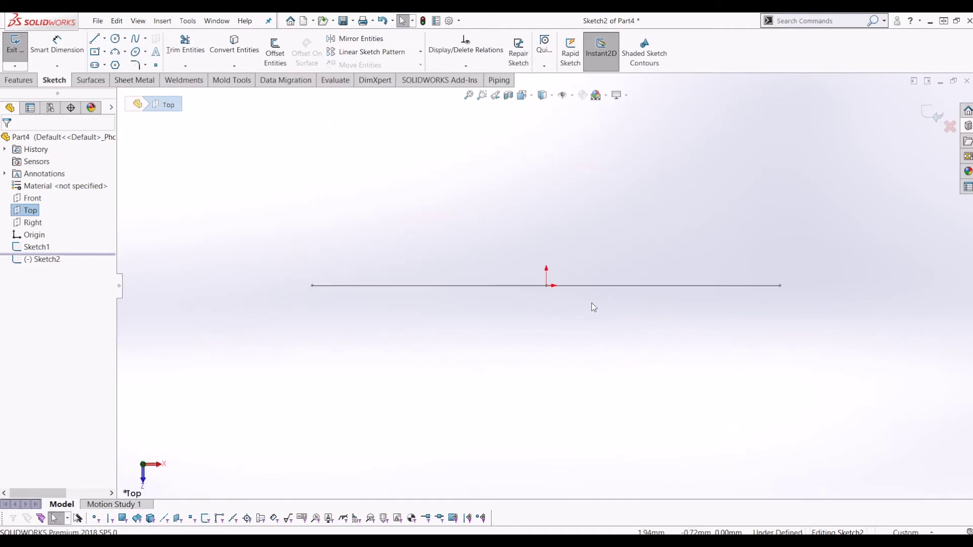
key("f")
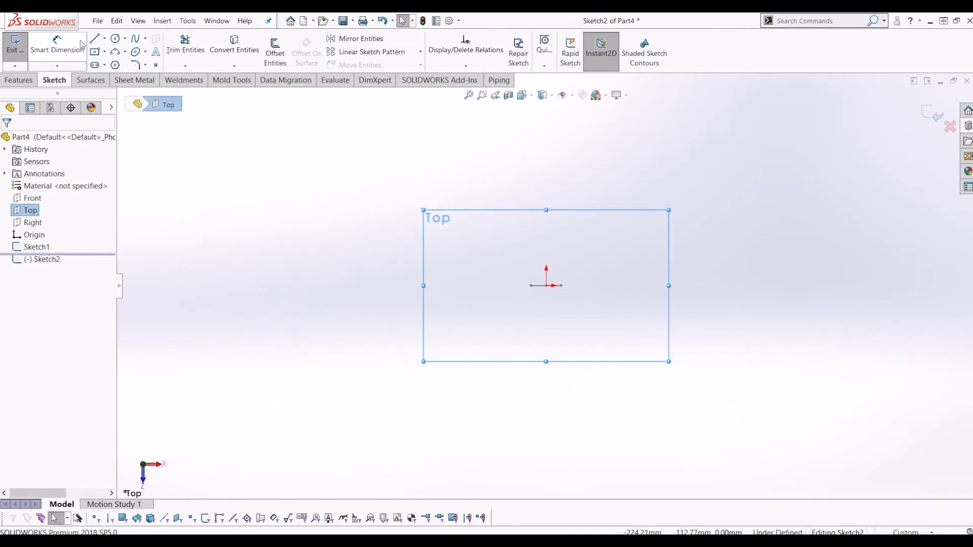
Draw an L-shaped path: a vertical line up from the origin and a horizontal leg to the right.
left_click(92, 38)
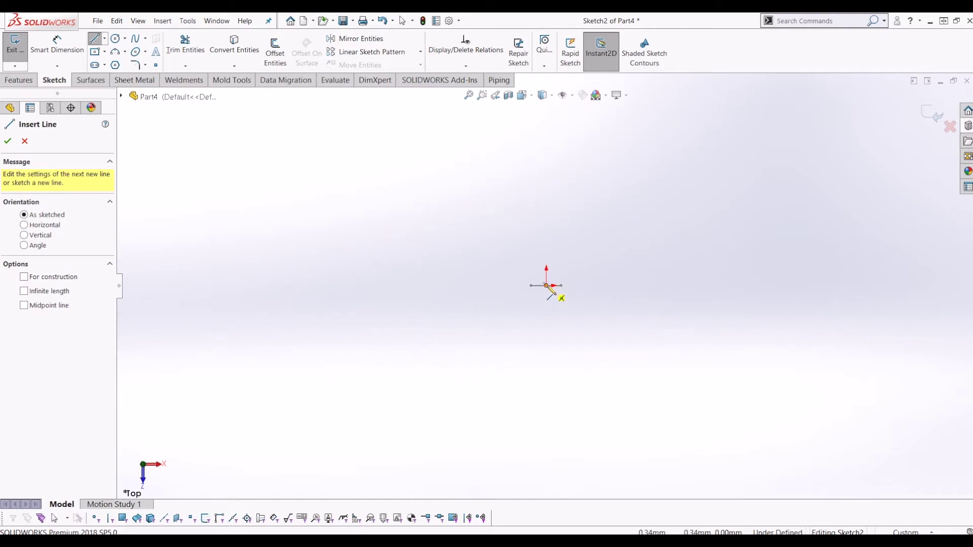
left_click(545, 286)
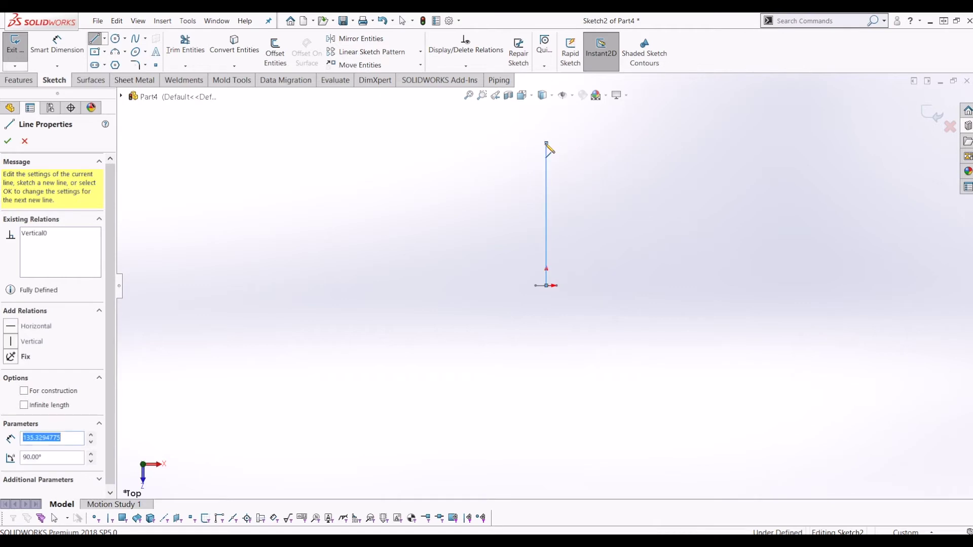
left_click(546, 143)
left_click(598, 143)
key("Escape")
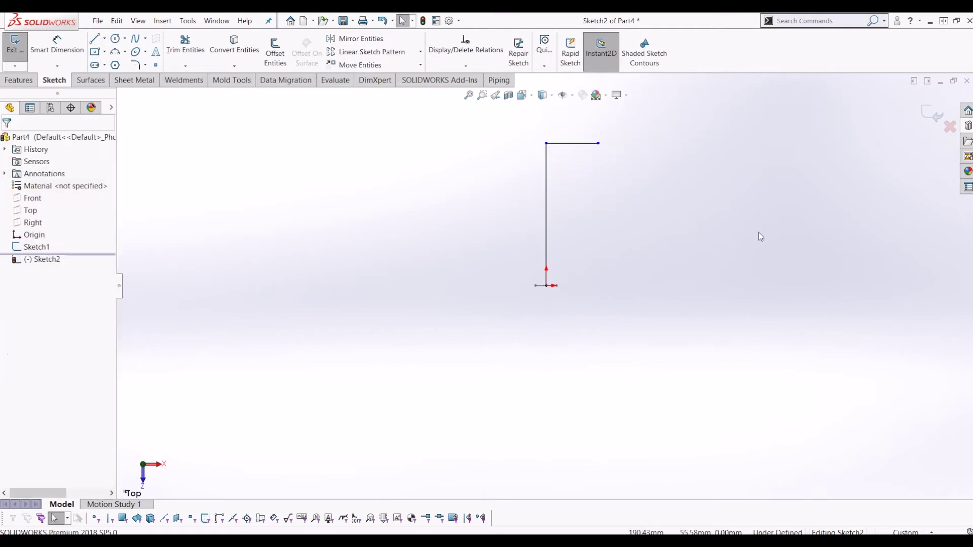
scroll(761, 235, "down", 2)
key("d")
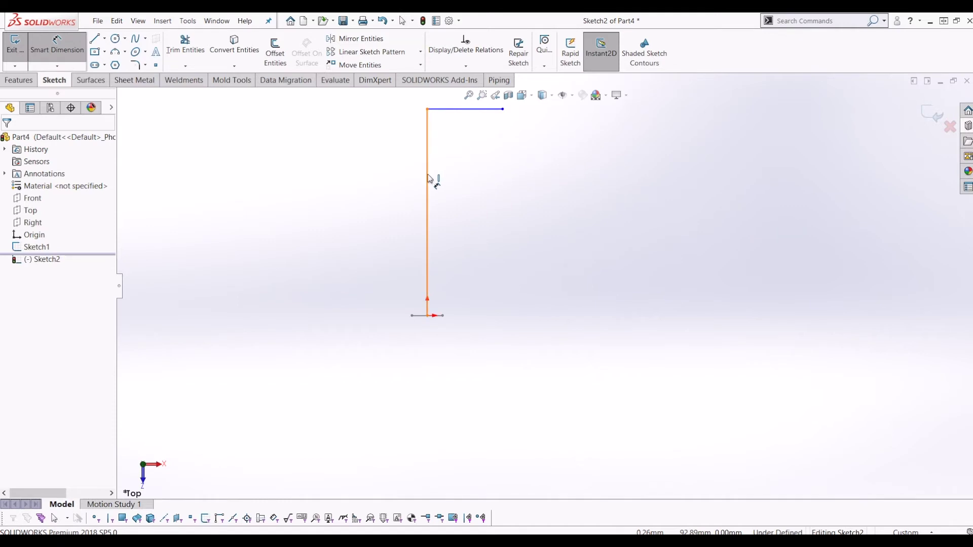
left_click(428, 181)
Dimension the vertical leg to 150 mm and the horizontal leg to 50 mm.
left_click(364, 213)
type("150")
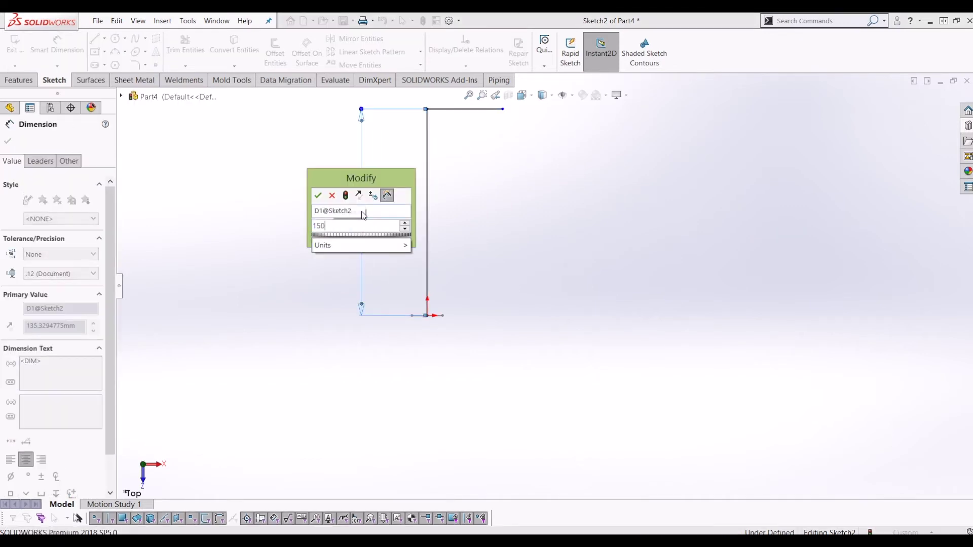
key("Return")
scroll(526, 226, "up", 2)
left_click(491, 187)
scroll(498, 169, "down", 1)
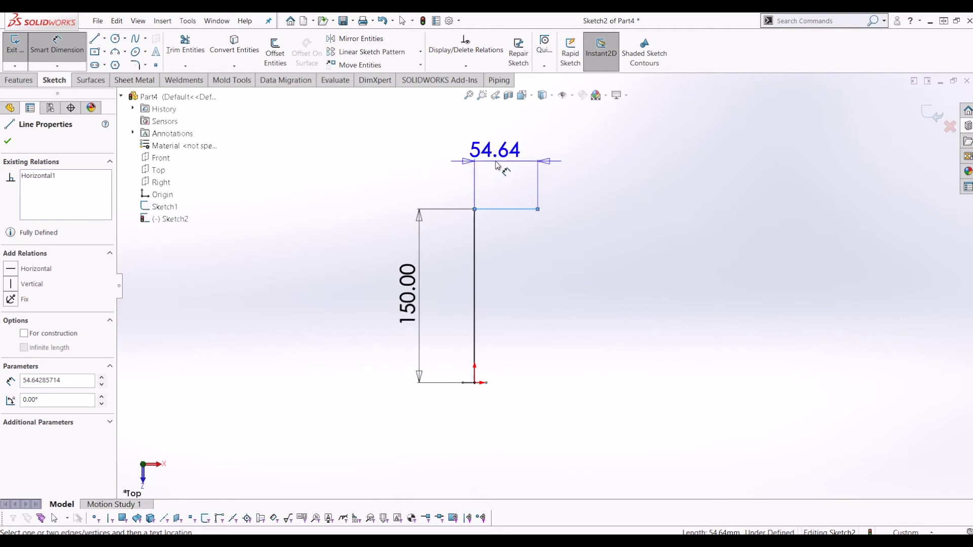
left_click(498, 169)
type("510")
key("Return")
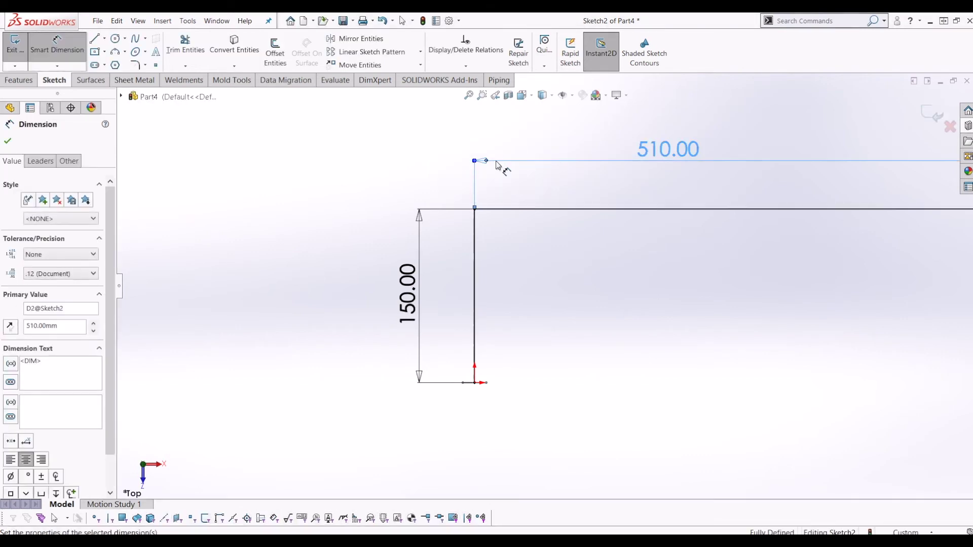
double_click(674, 158)
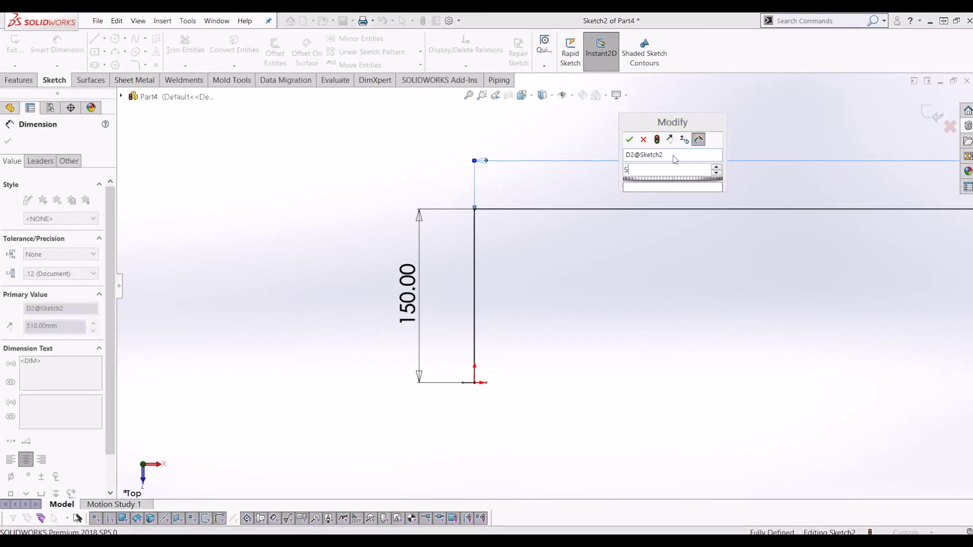
type("50")
key("Return")
key("Escape")
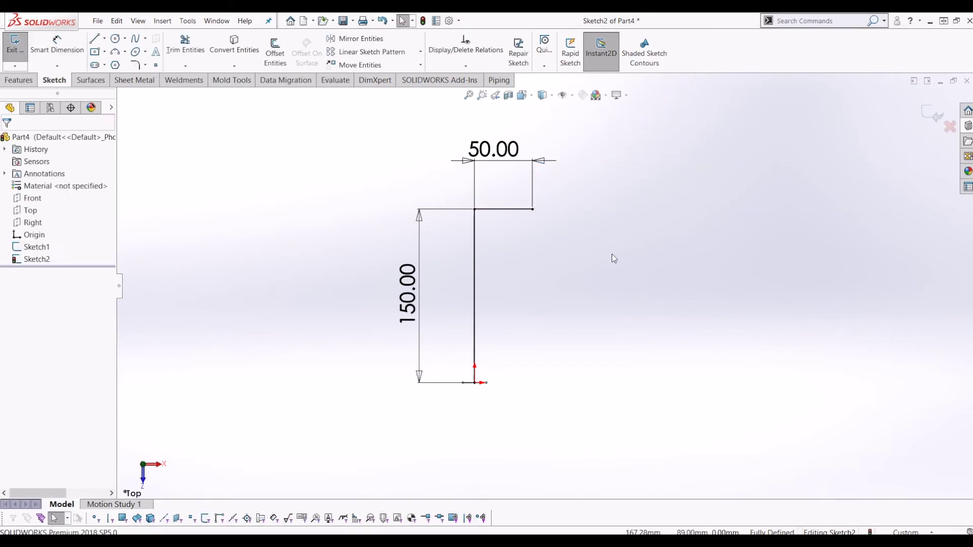
Round the path's corner between the two lines with a 20 mm sketch fillet.
left_click(136, 67)
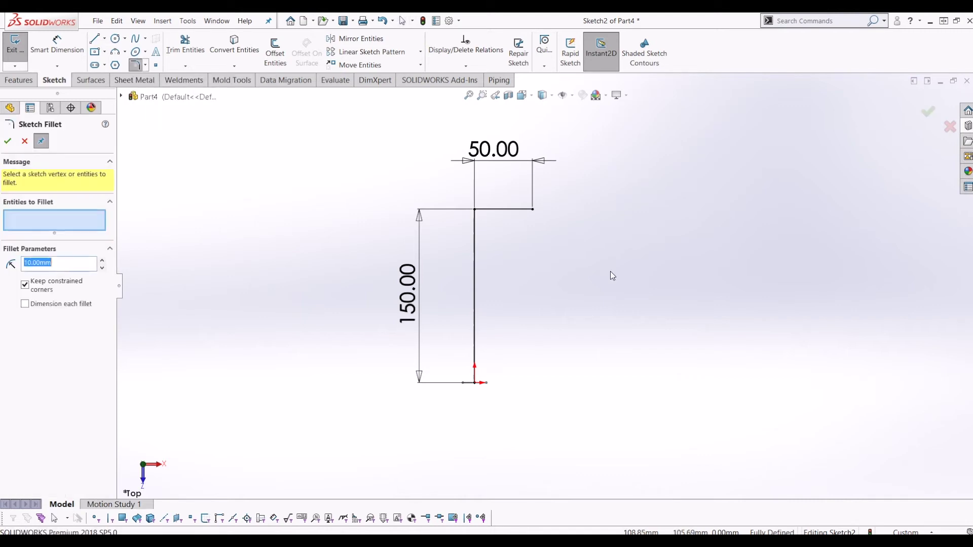
scroll(475, 217, "down", 2)
left_click(501, 212)
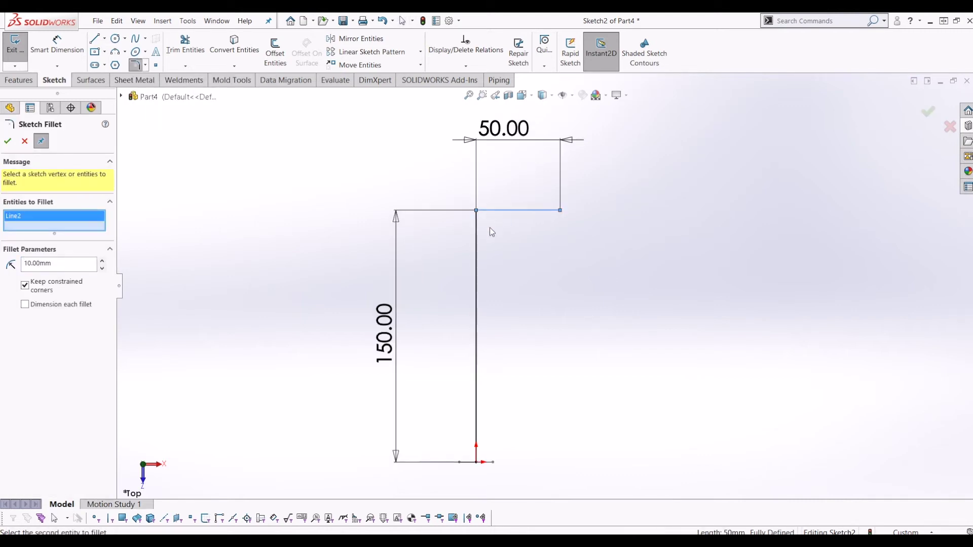
left_click(477, 235)
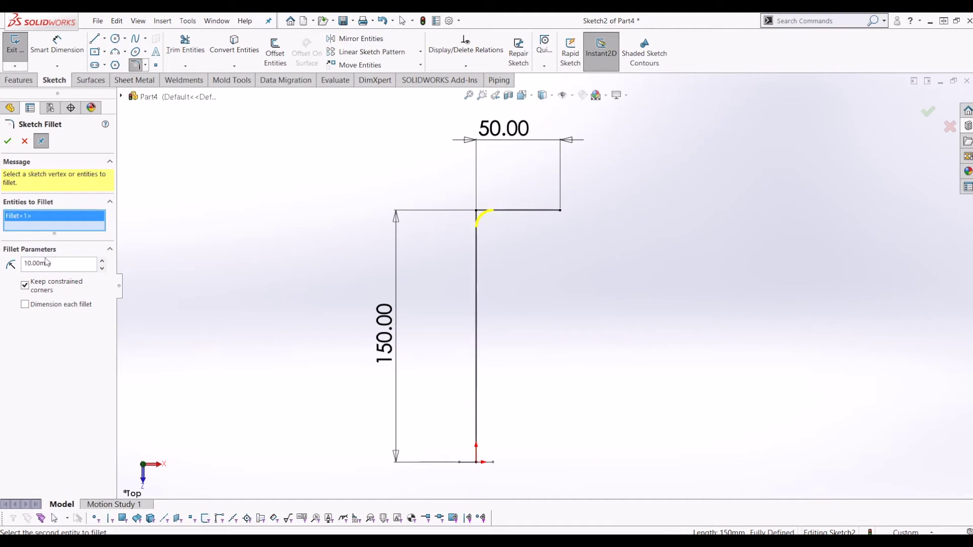
left_click_drag(61, 262, 46, 263)
key("Up")
left_click(7, 141)
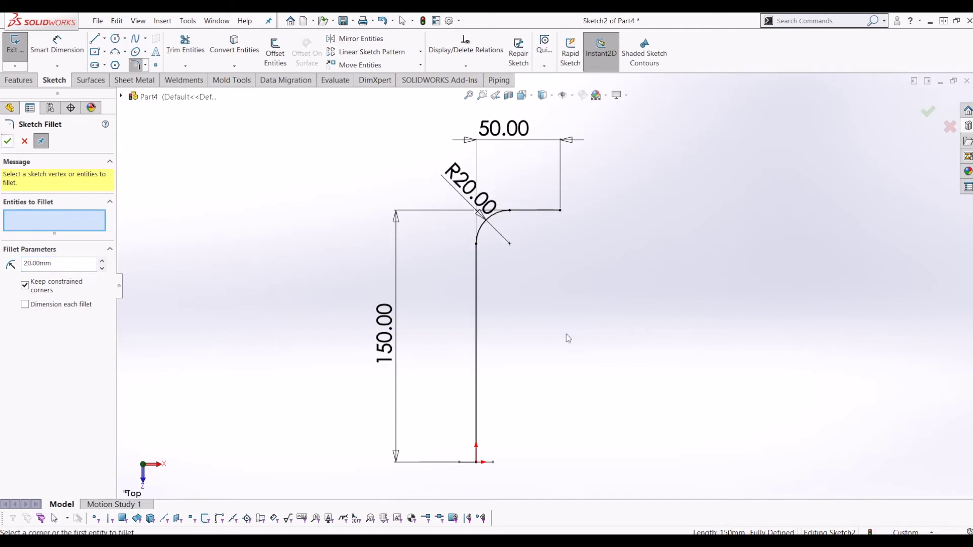
key("Escape")
scroll(527, 232, "up", 2)
Spread the R20, 50 and 150 dimensions apart for readability and exit the path sketch.
left_click_drag(528, 232, 453, 175)
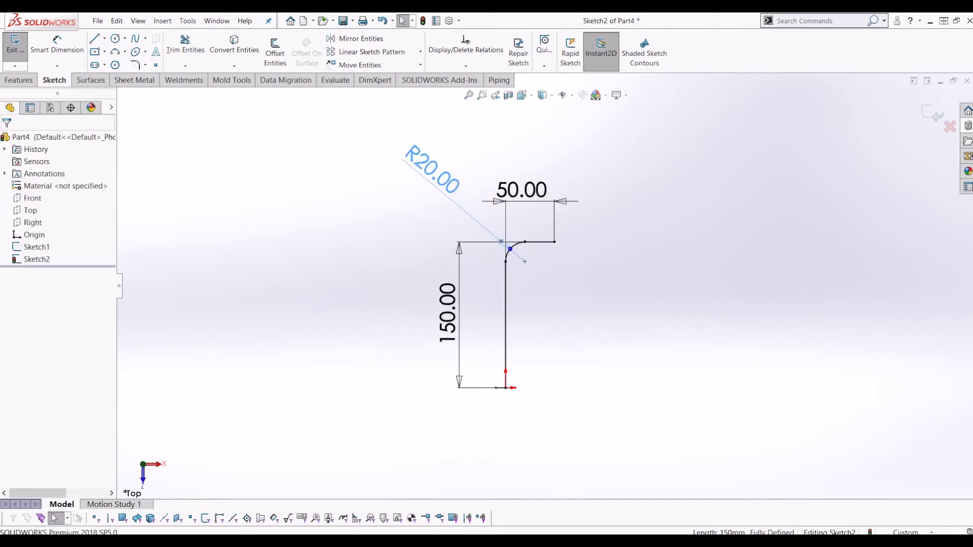
left_click_drag(532, 172, 603, 167)
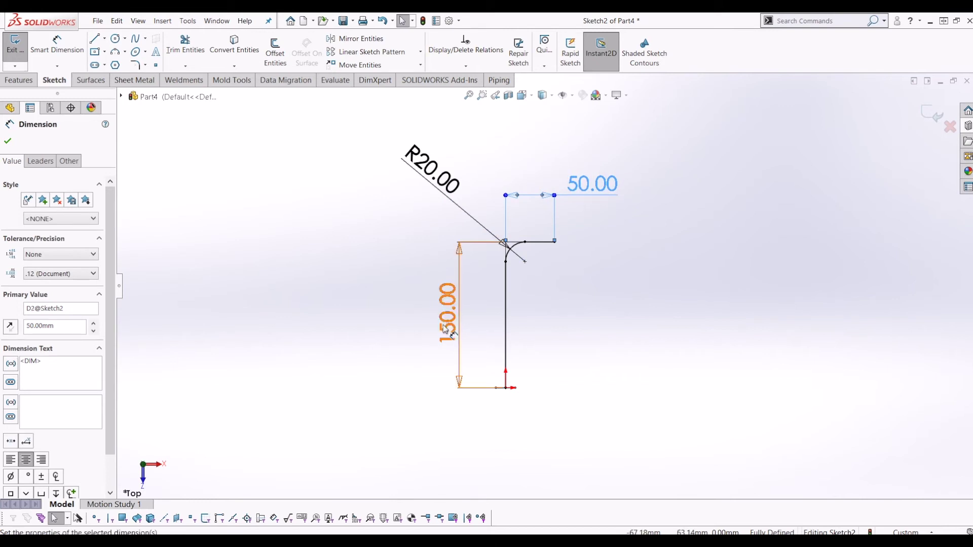
left_click_drag(454, 325, 430, 324)
scroll(589, 319, "down", 1)
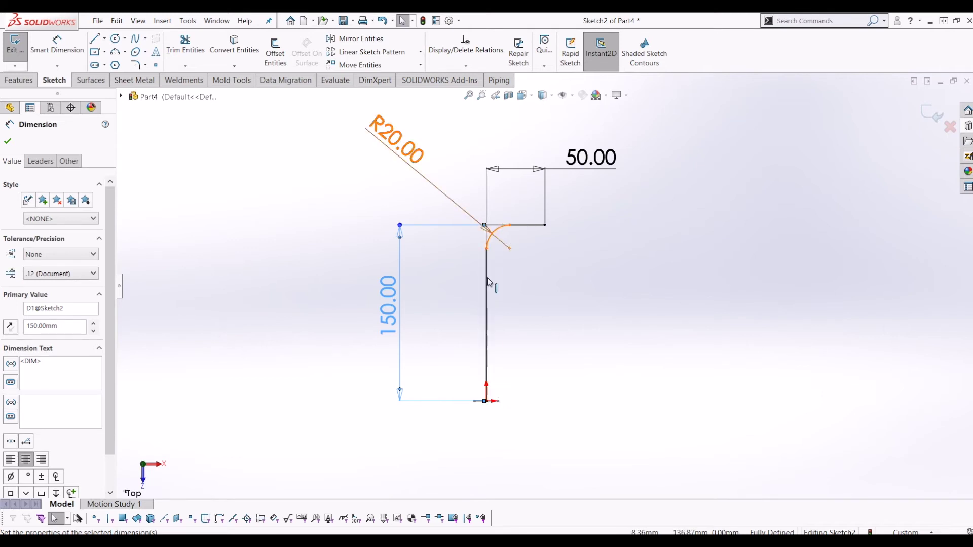
left_click(932, 114)
Orbit to a tilted 3D view showing the hexagon and filleted path together.
middle_click_drag(451, 300, 475, 299)
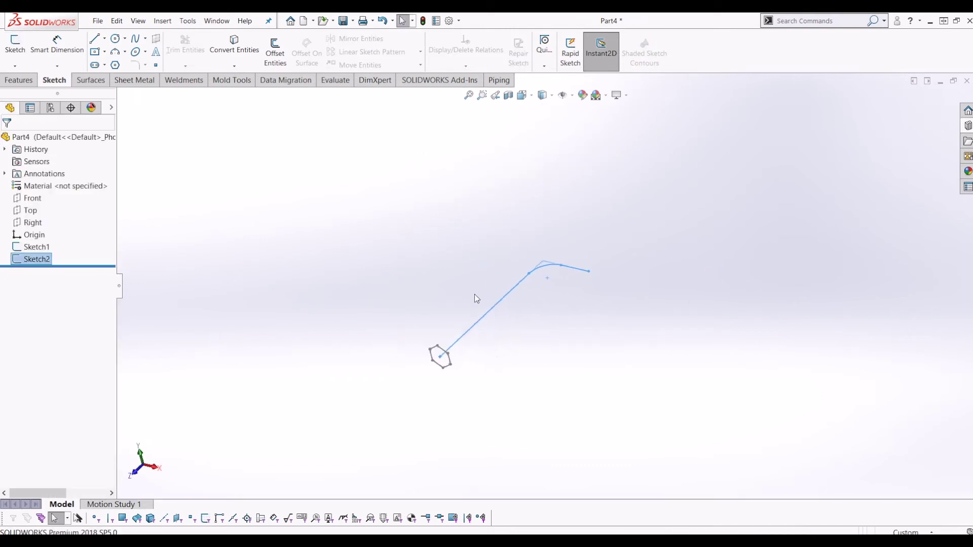
left_click(441, 375)
middle_click_drag(442, 375, 403, 322)
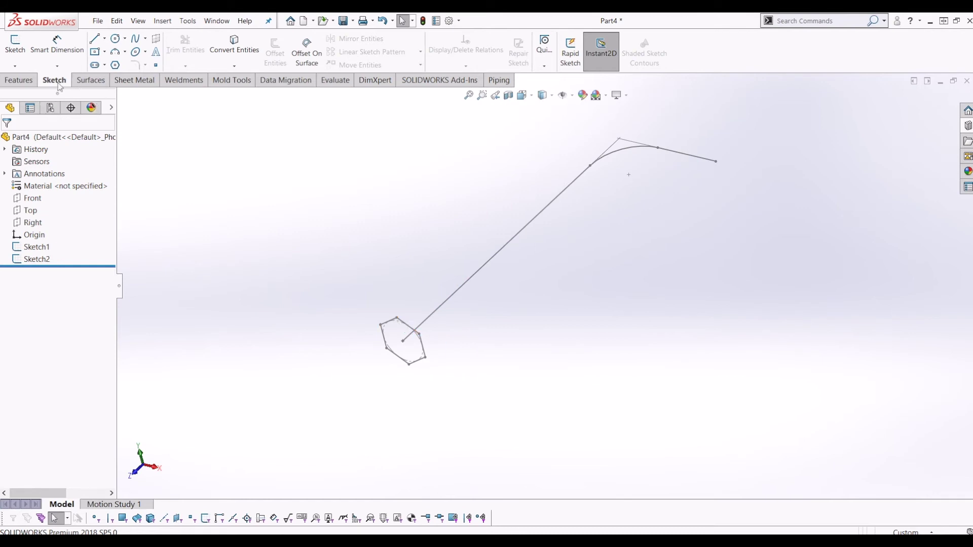
Create Sweep1 with Sketch1 hexagon as profile and Sketch2 bent line as path.
left_click(21, 81)
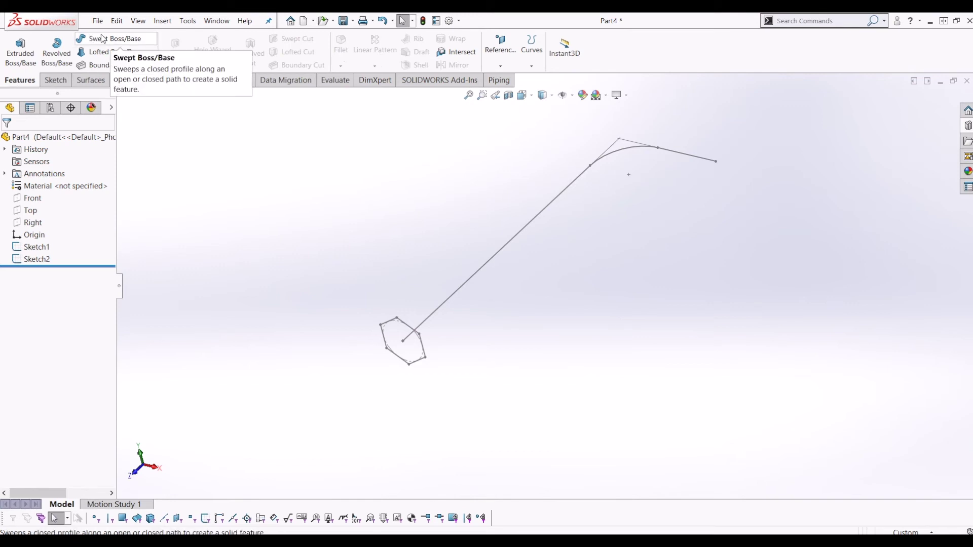
left_click(128, 42)
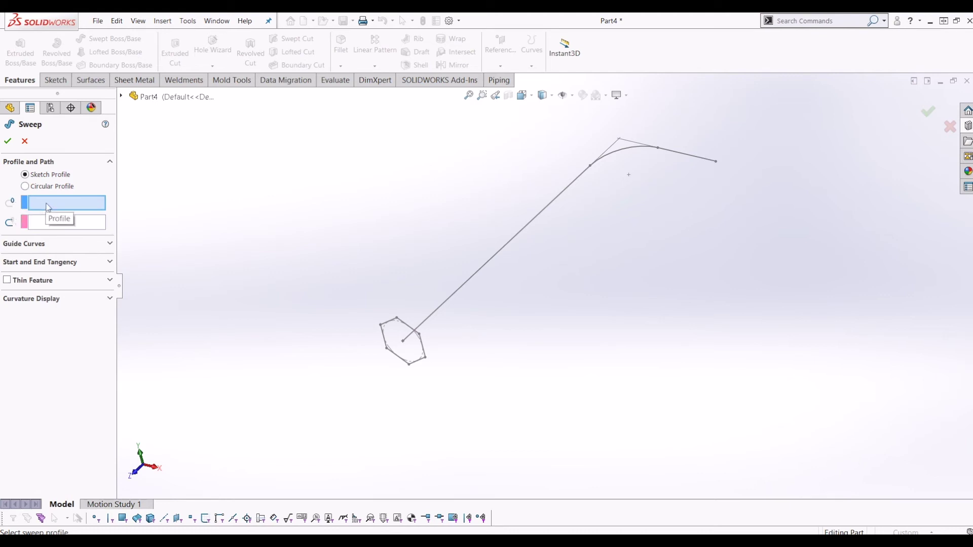
left_click(406, 327)
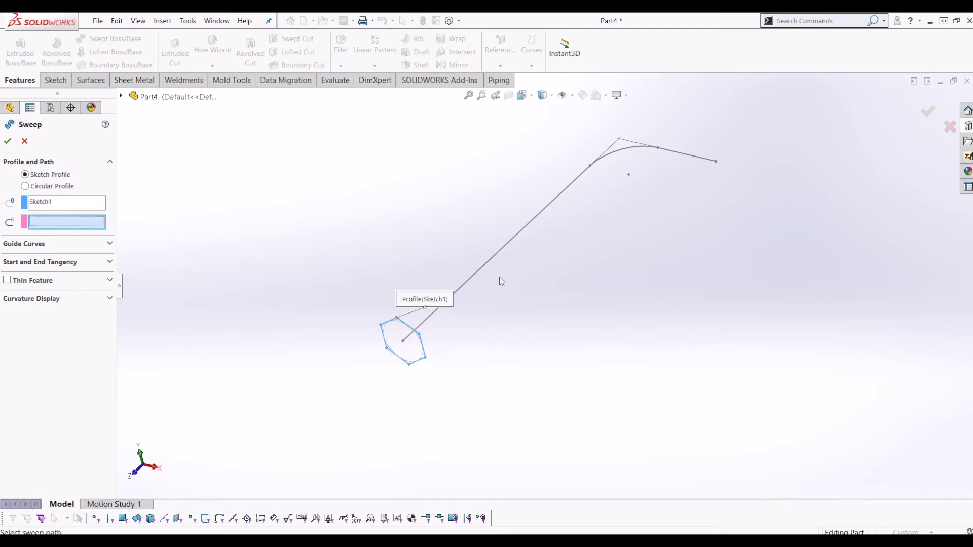
left_click(485, 265)
middle_click_drag(615, 299, 720, 303)
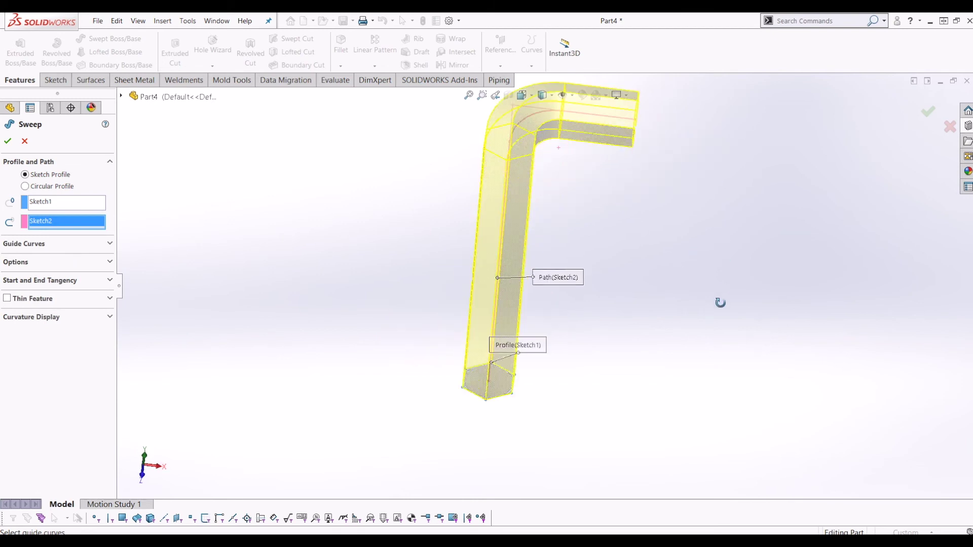
scroll(687, 363, "up", 3)
scroll(586, 263, "up", 2)
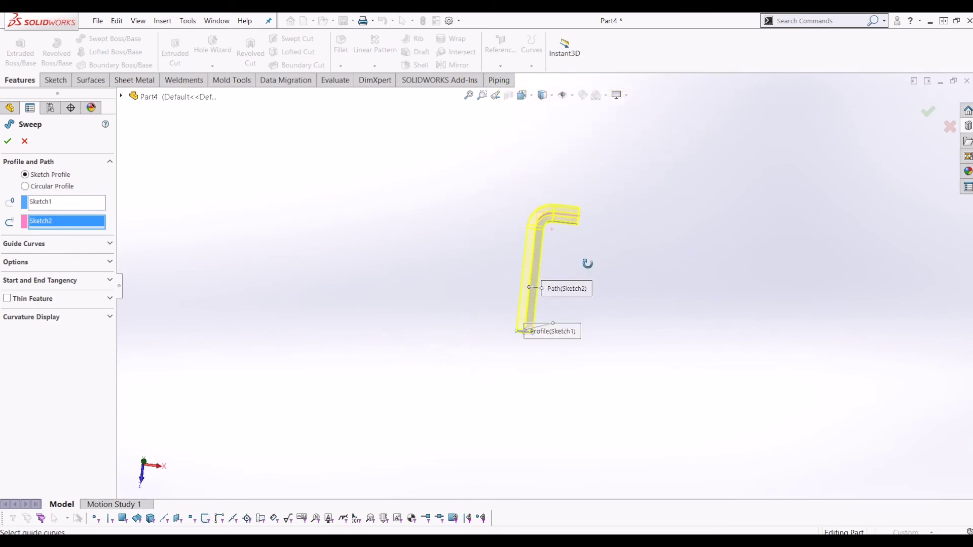
left_click(8, 141)
middle_click_drag(624, 328, 594, 261)
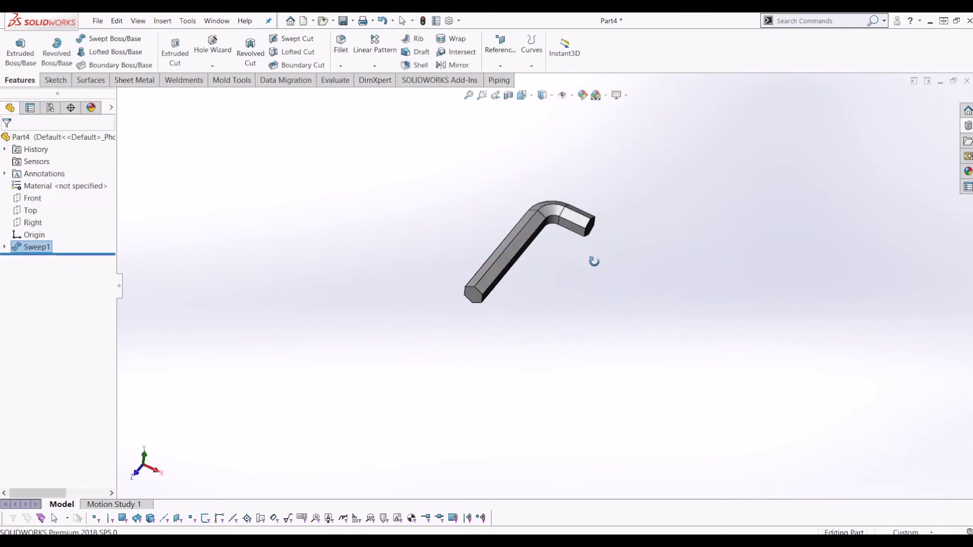
middle_click_drag(594, 262, 582, 346)
Turn the bar for a better view and expand Sweep1 to list its Sketch1 and Sketch2.
left_click(434, 352)
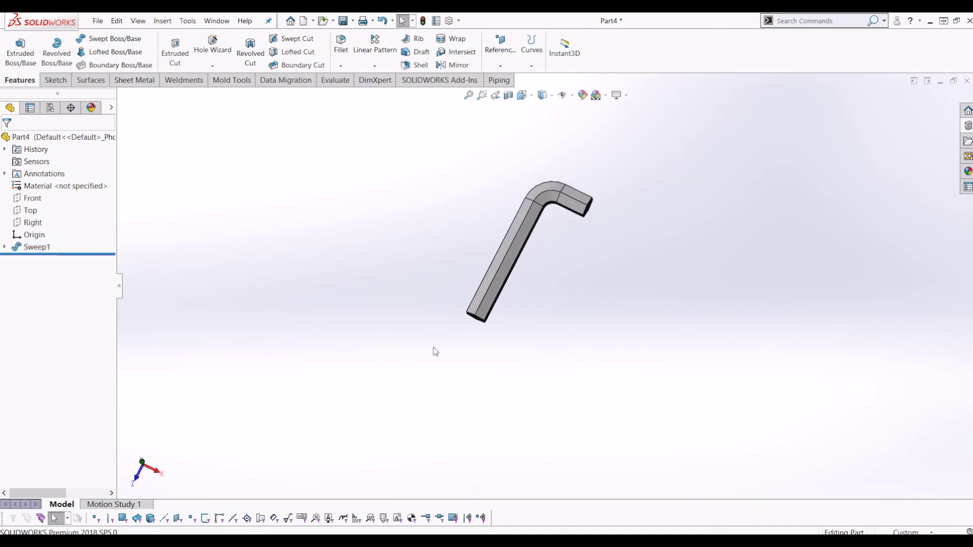
middle_click_drag(434, 351, 569, 229)
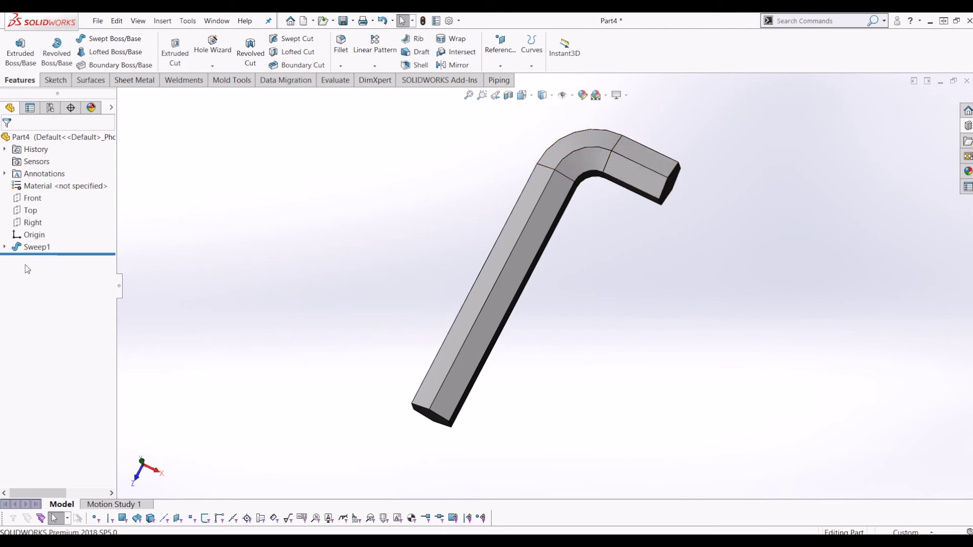
left_click(32, 247)
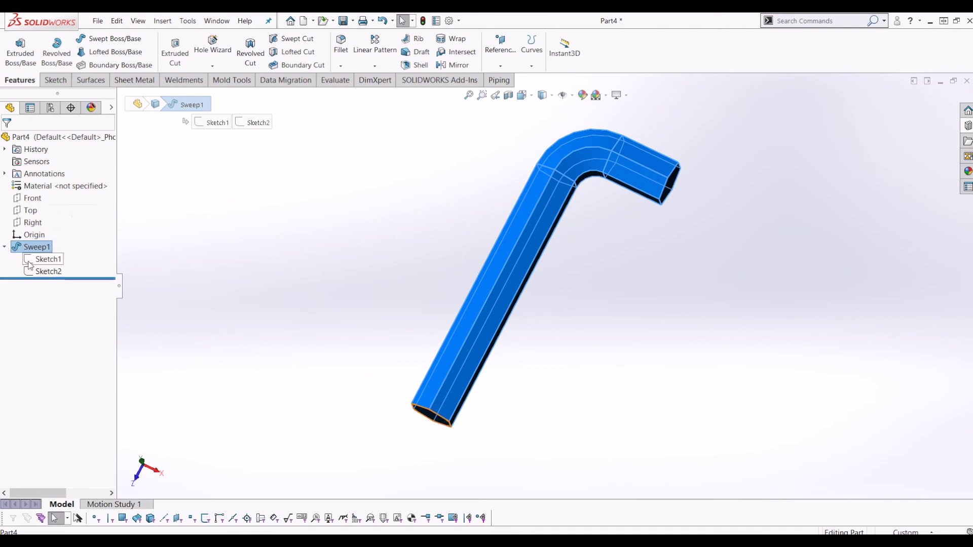
left_click(31, 260)
Edit Sketch2 to change the short leg from 50 to 100 mm and rebuild the sweep.
left_click(38, 272)
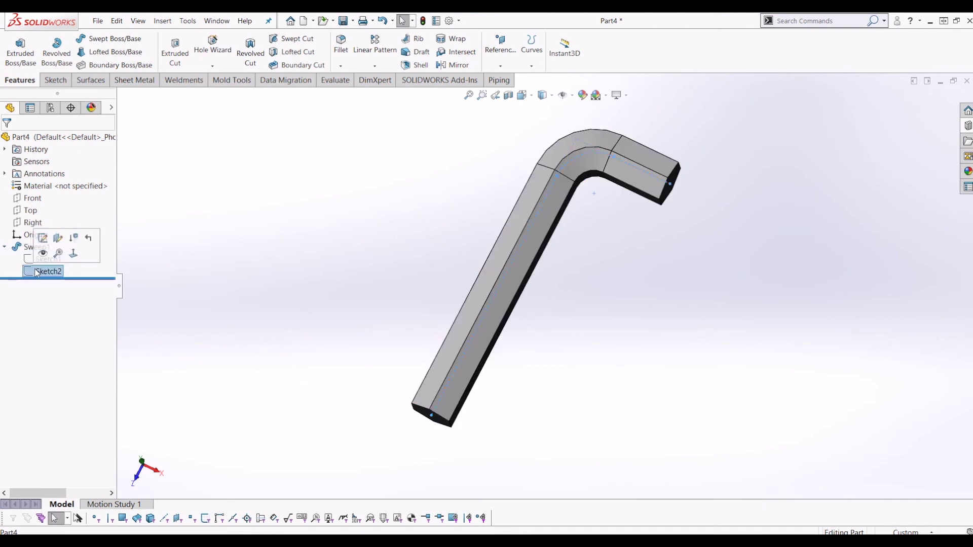
right_click(39, 271)
left_click(41, 237)
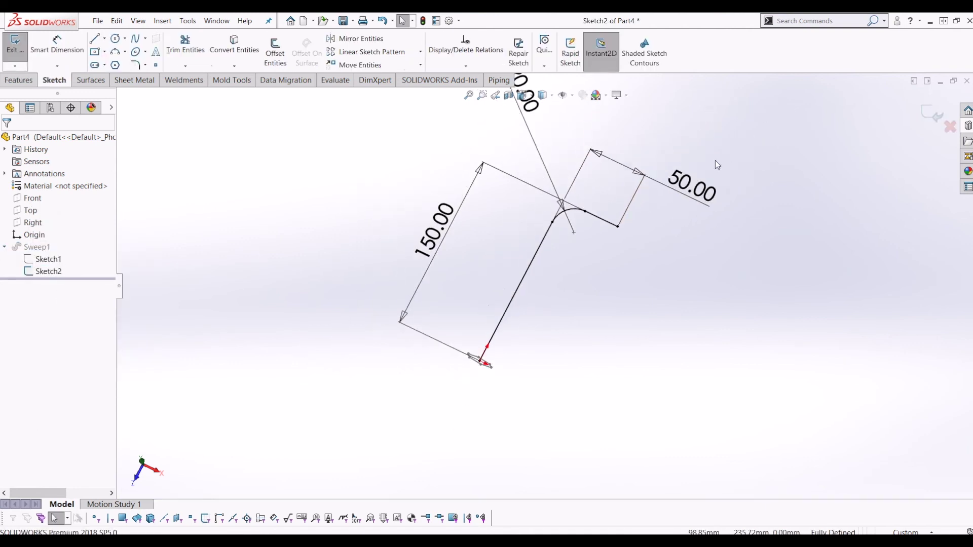
double_click(703, 197)
type("100")
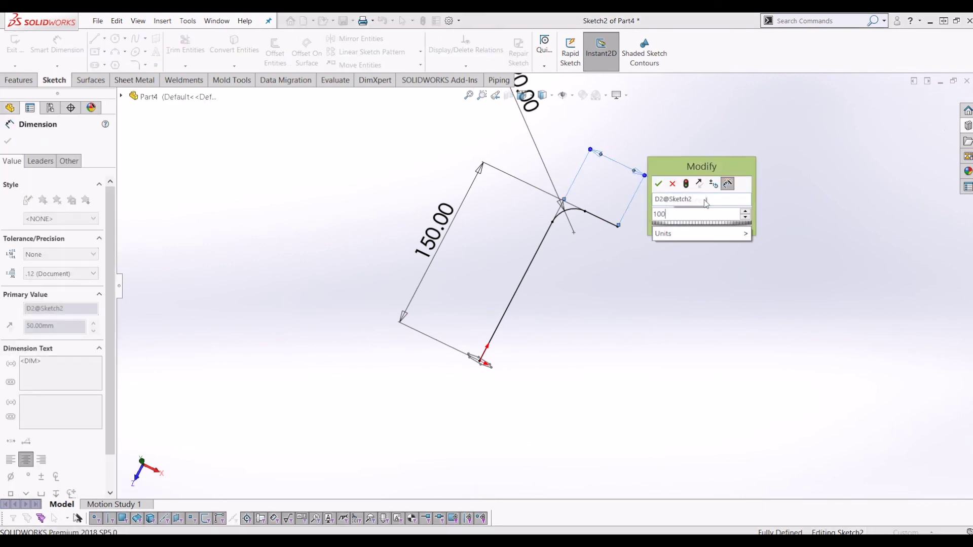
key("Return")
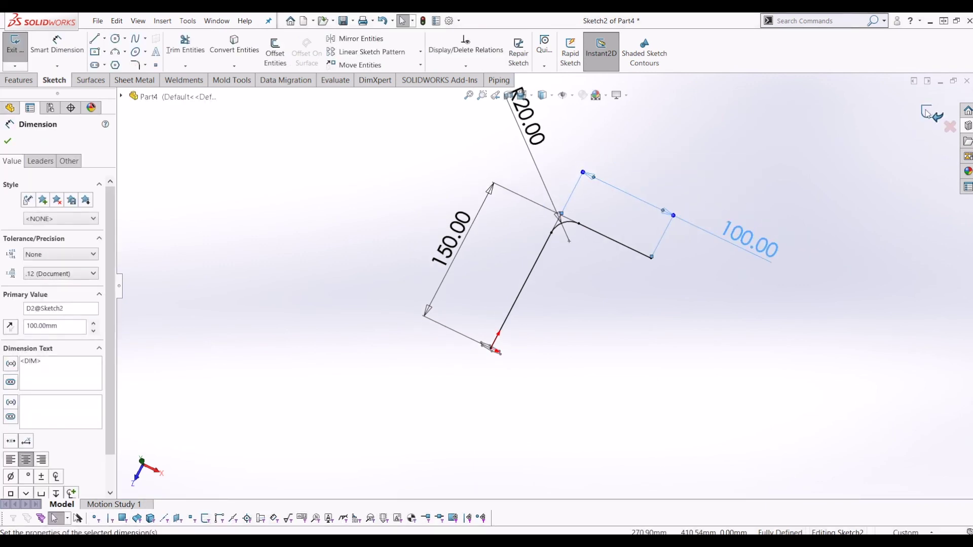
left_click(932, 114)
Orbit the rebuilt longer bar to inspect it from several angles.
middle_click_drag(441, 266, 582, 201)
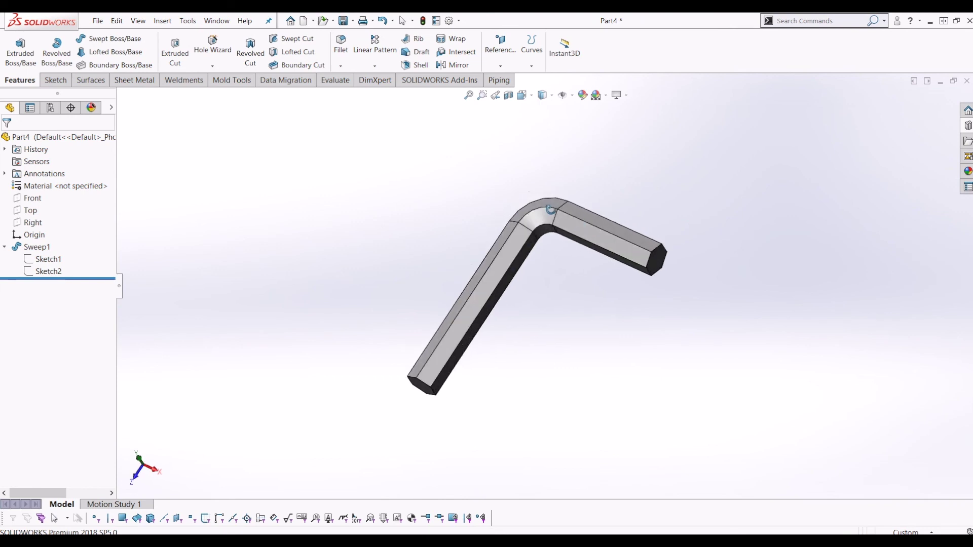
middle_click_drag(583, 202, 586, 168)
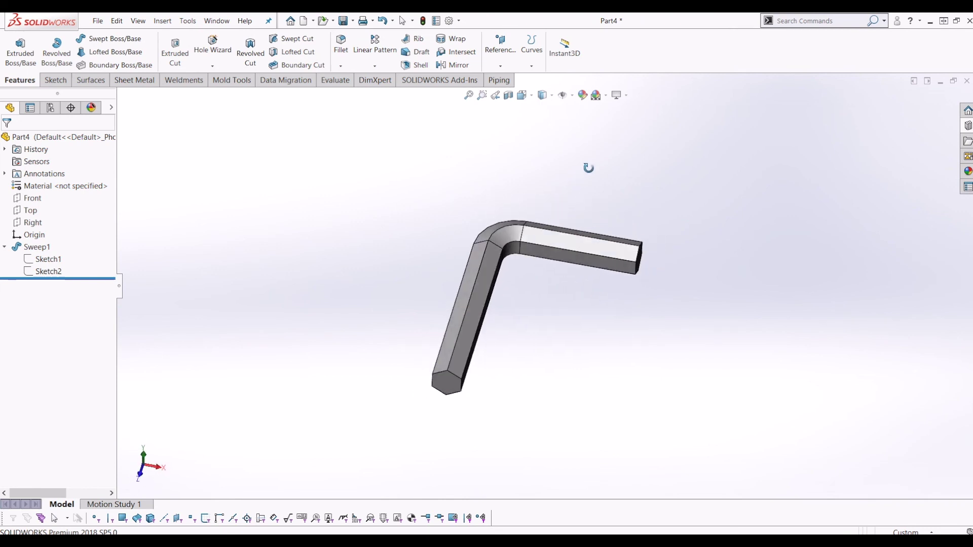
middle_click_drag(408, 429, 501, 336)
scroll(501, 336, "down", 2)
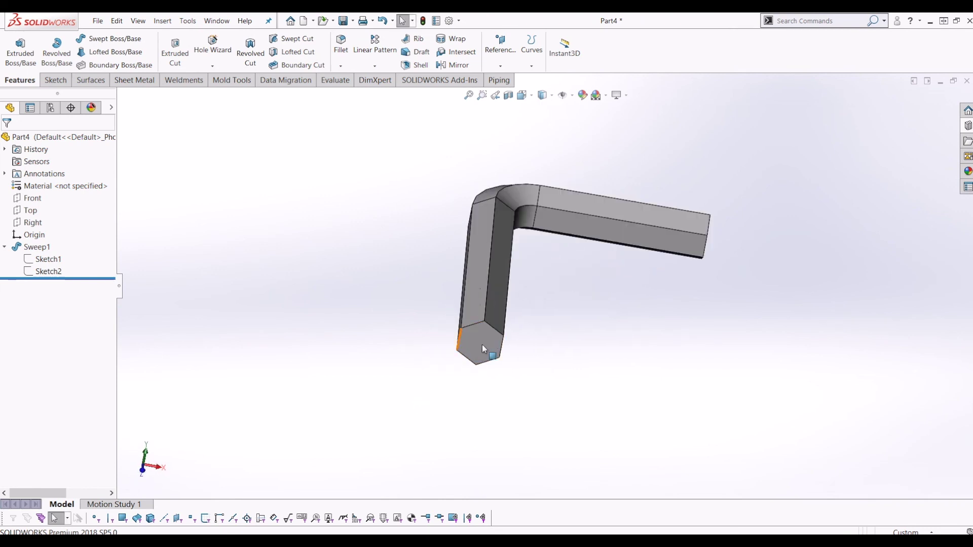
right_click(46, 259)
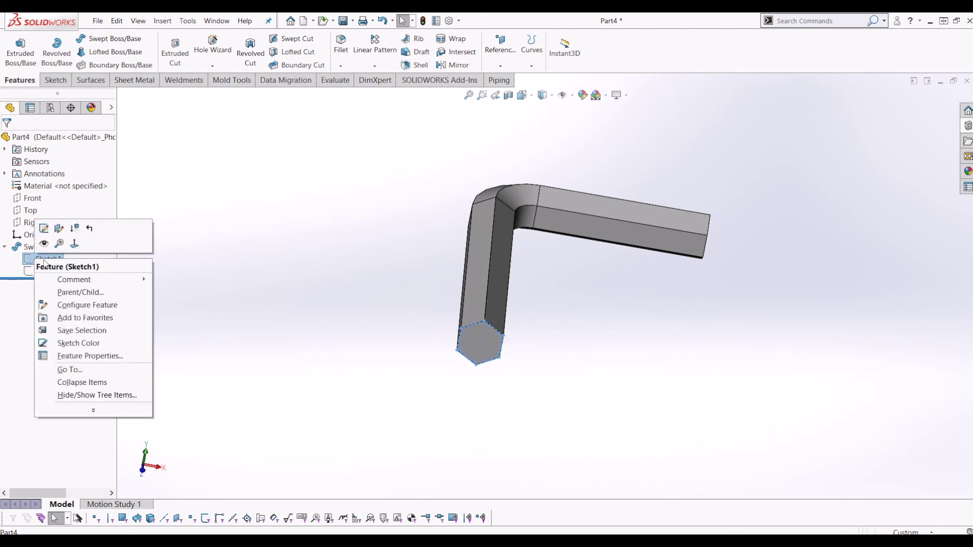
Change the hexagon's 20.00 dimension to 15 mm and rebuild the sweep as a slimmer key.
left_click(40, 233)
left_click(523, 408)
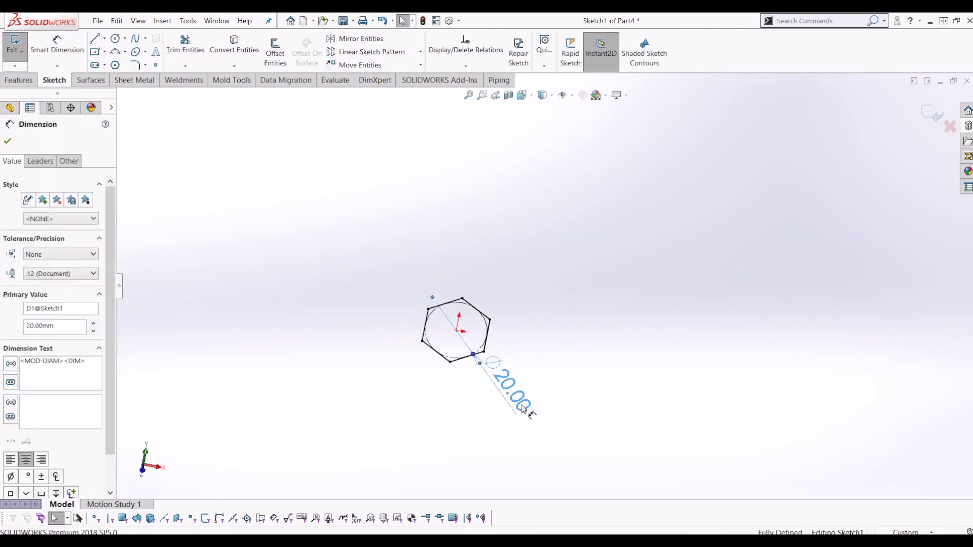
double_click(523, 408)
type("15")
key("Return")
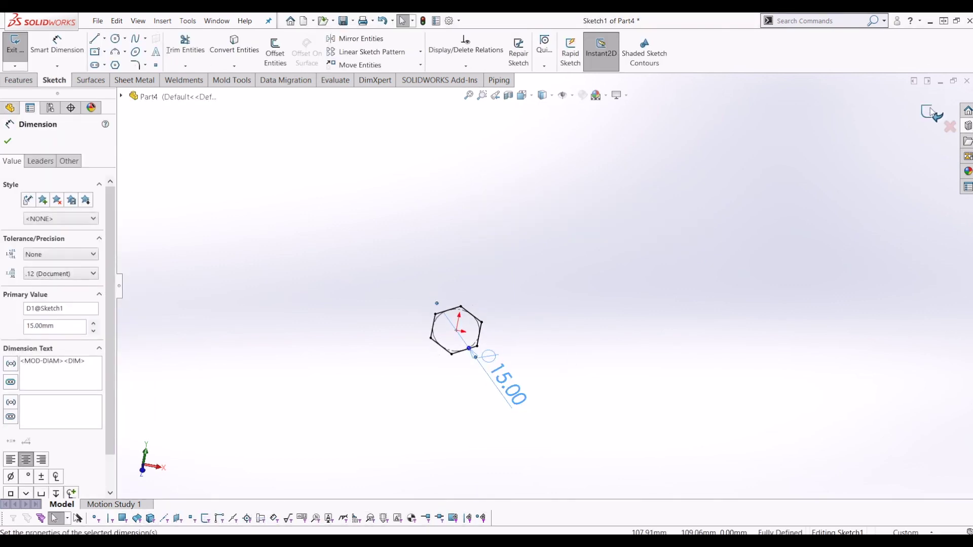
left_click(935, 114)
mouse_move(570, 210)
middle_mouse_down()
mouse_move(540, 276)
mouse_move(597, 299)
mouse_move(585, 330)
middle_mouse_up()
scroll(583, 331, "down", 2)
scroll(567, 188, "down", 2)
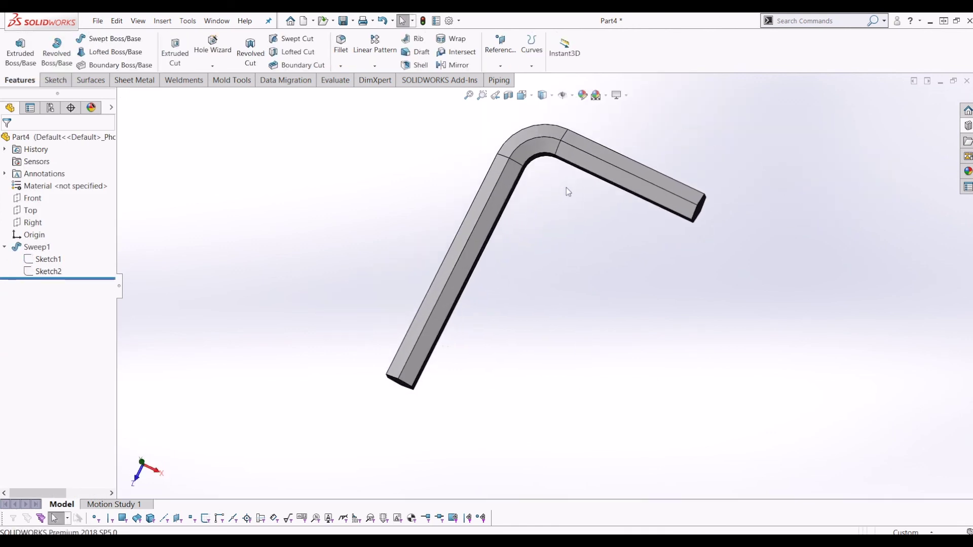
mouse_move(567, 192)
middle_mouse_down()
mouse_move(567, 281)
mouse_move(569, 223)
mouse_move(576, 254)
mouse_move(557, 250)
middle_mouse_up()
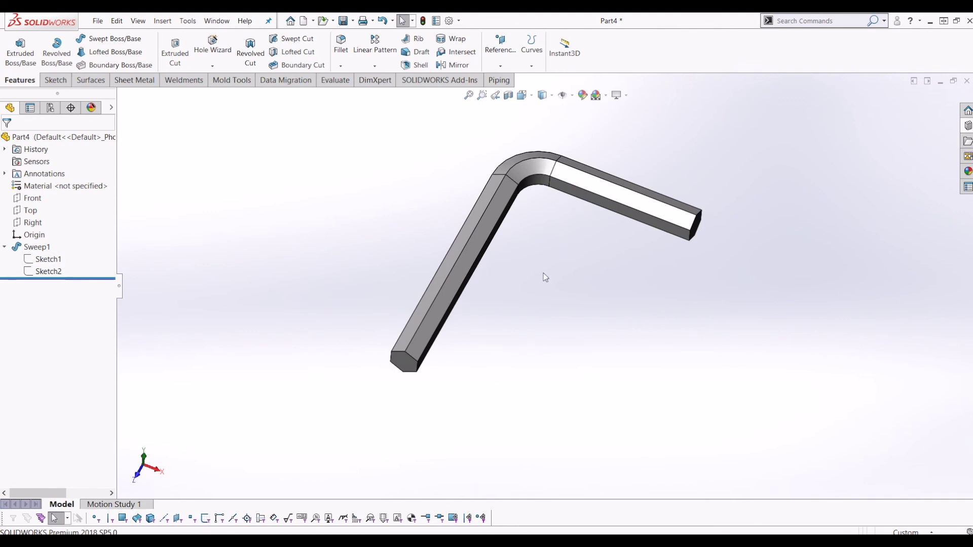
middle_click_drag(545, 277, 535, 289)
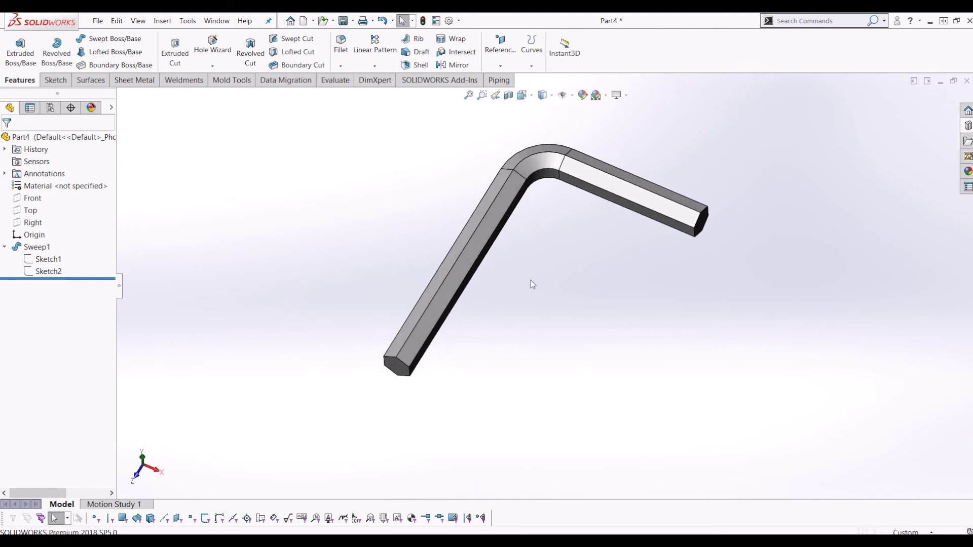